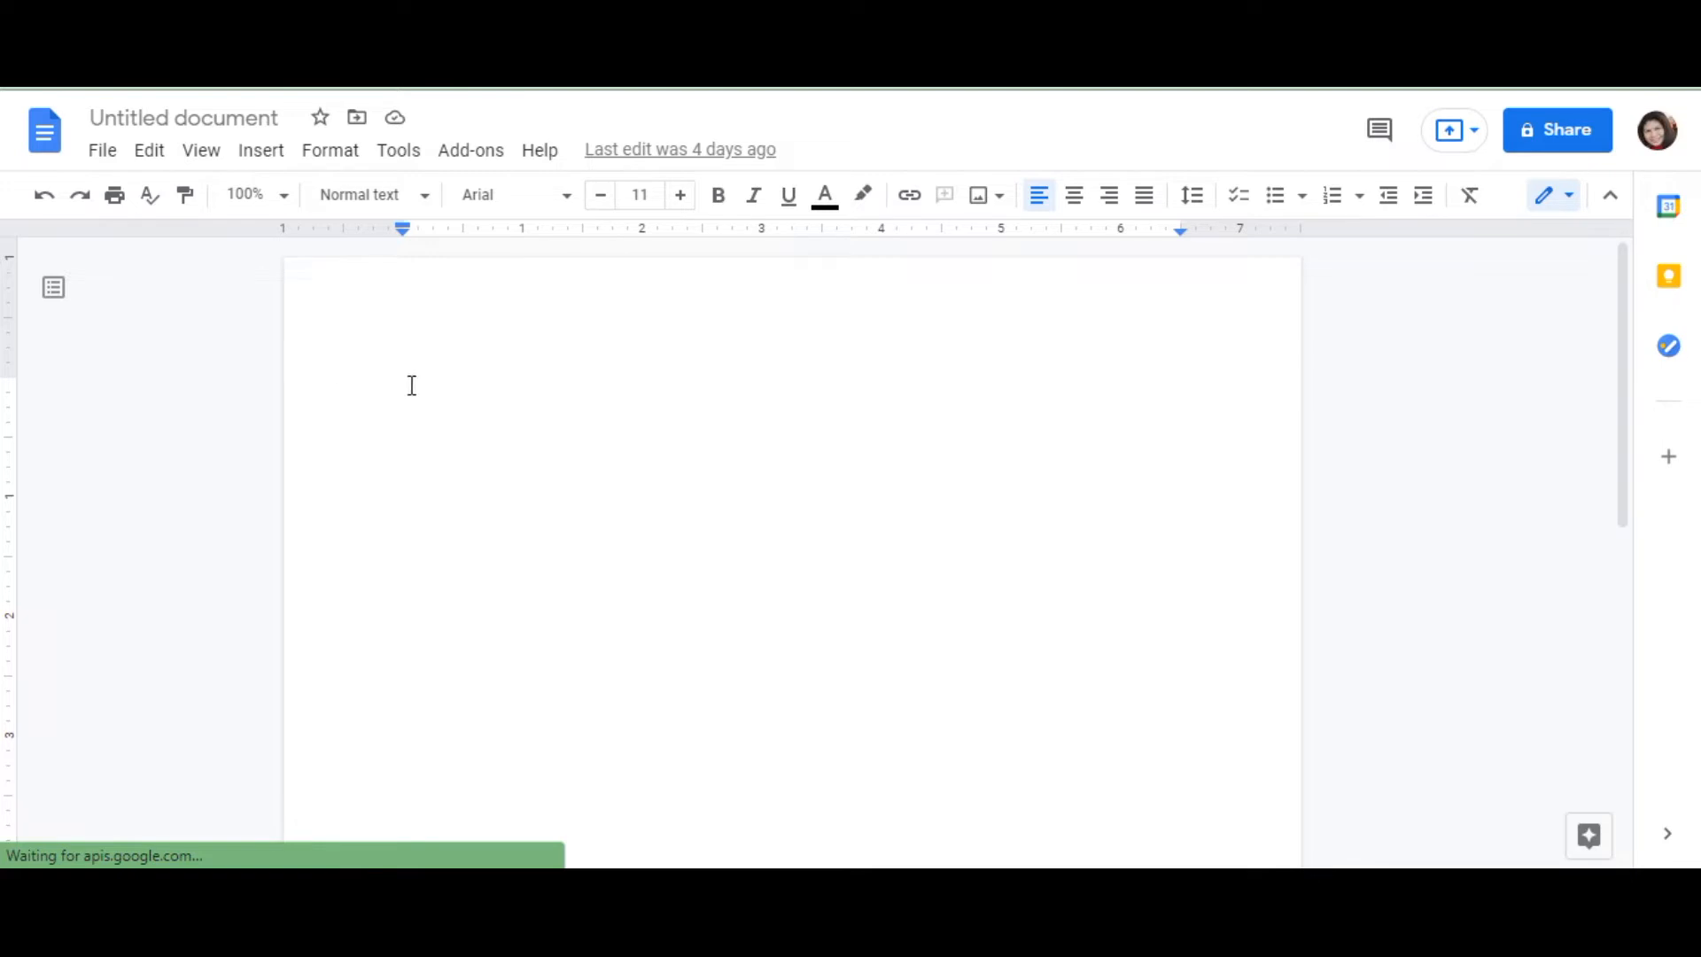
# Start a new drawing in the blank document.
pyautogui.click(262, 152)
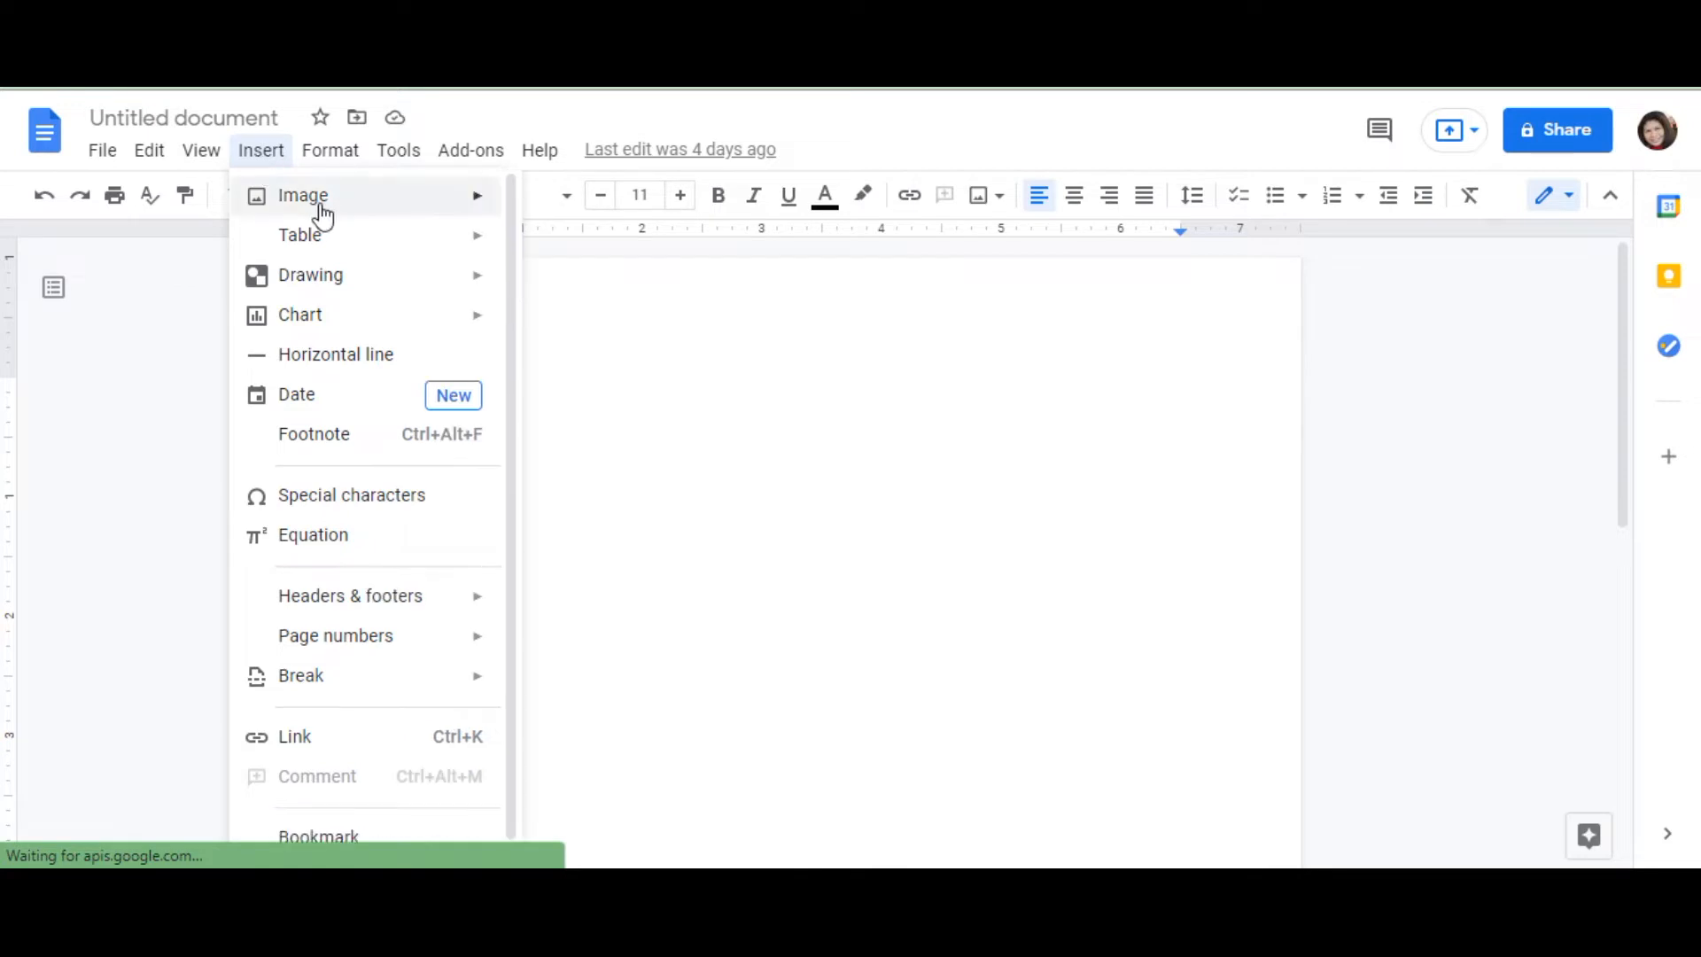
pyautogui.moveTo(393, 289)
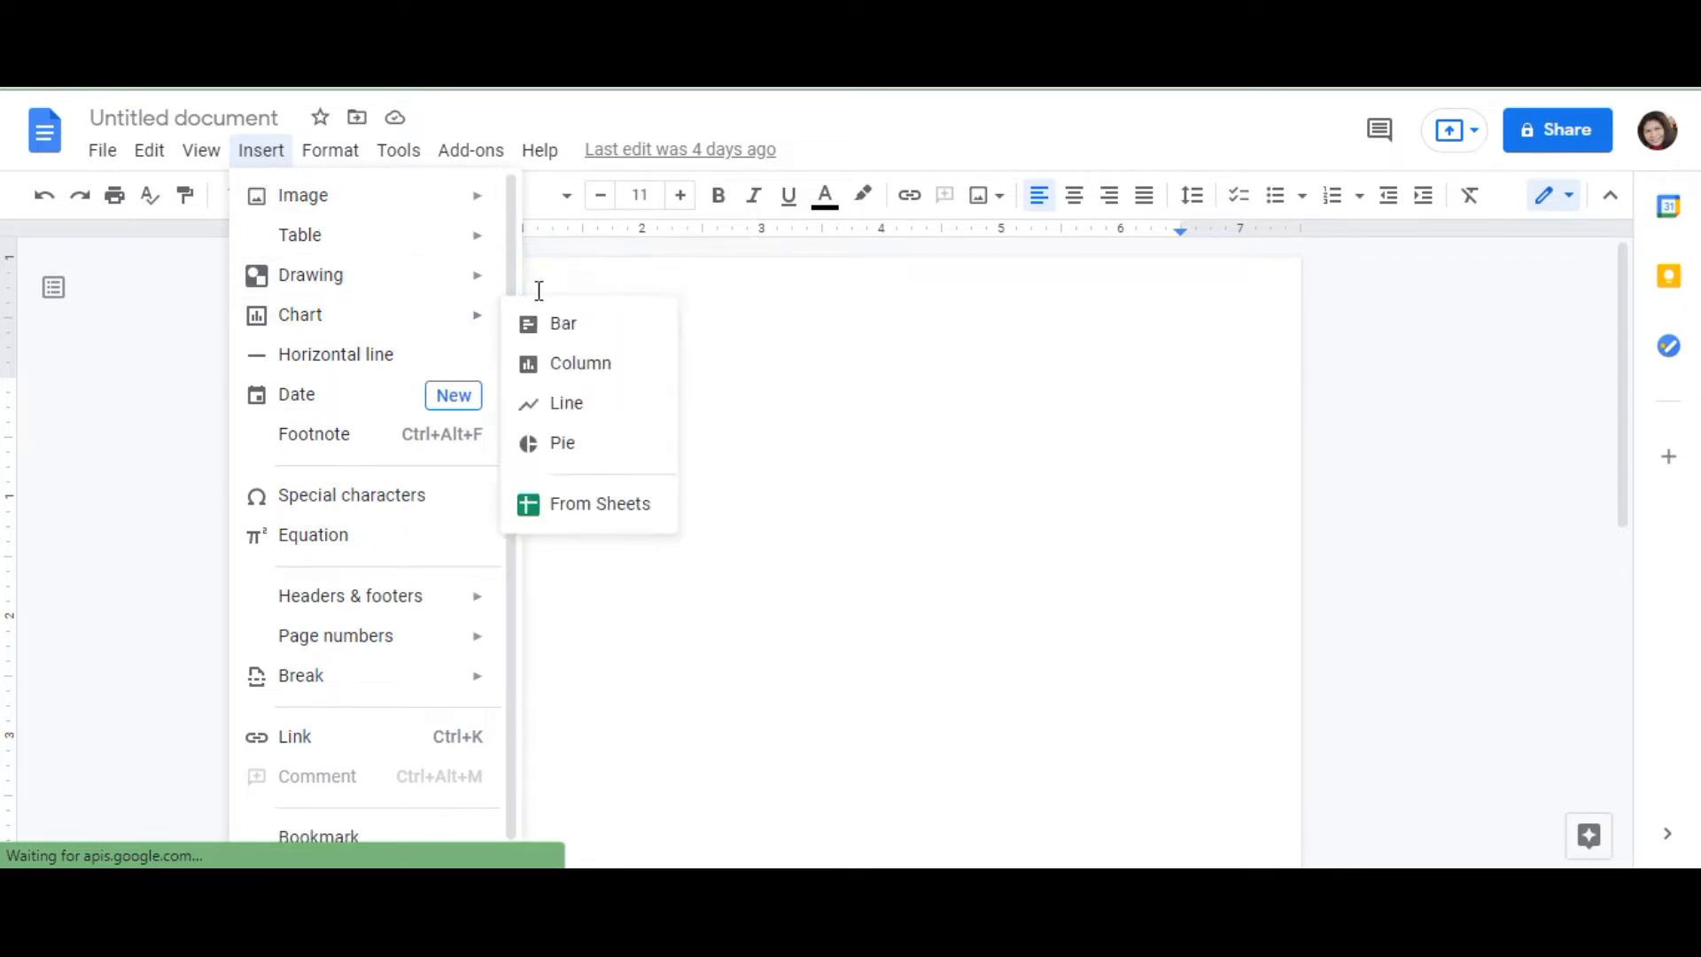
pyautogui.click(595, 288)
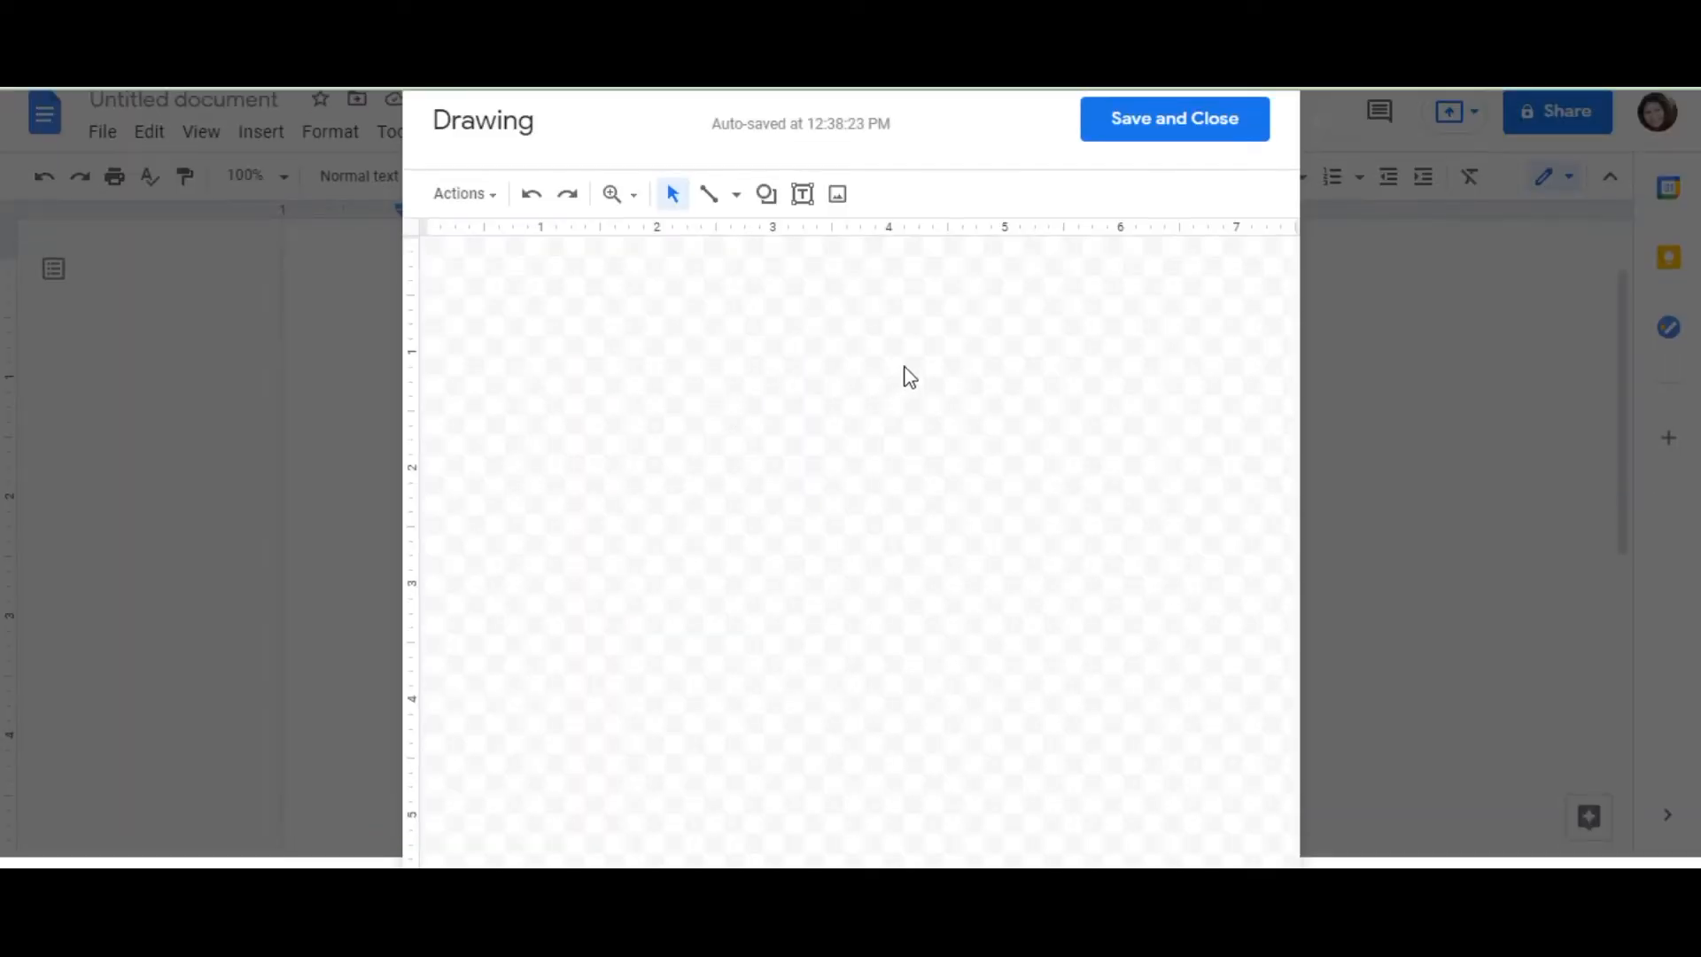
# Upload the puppies photo from the Desktop folder into the drawing.
pyautogui.click(839, 196)
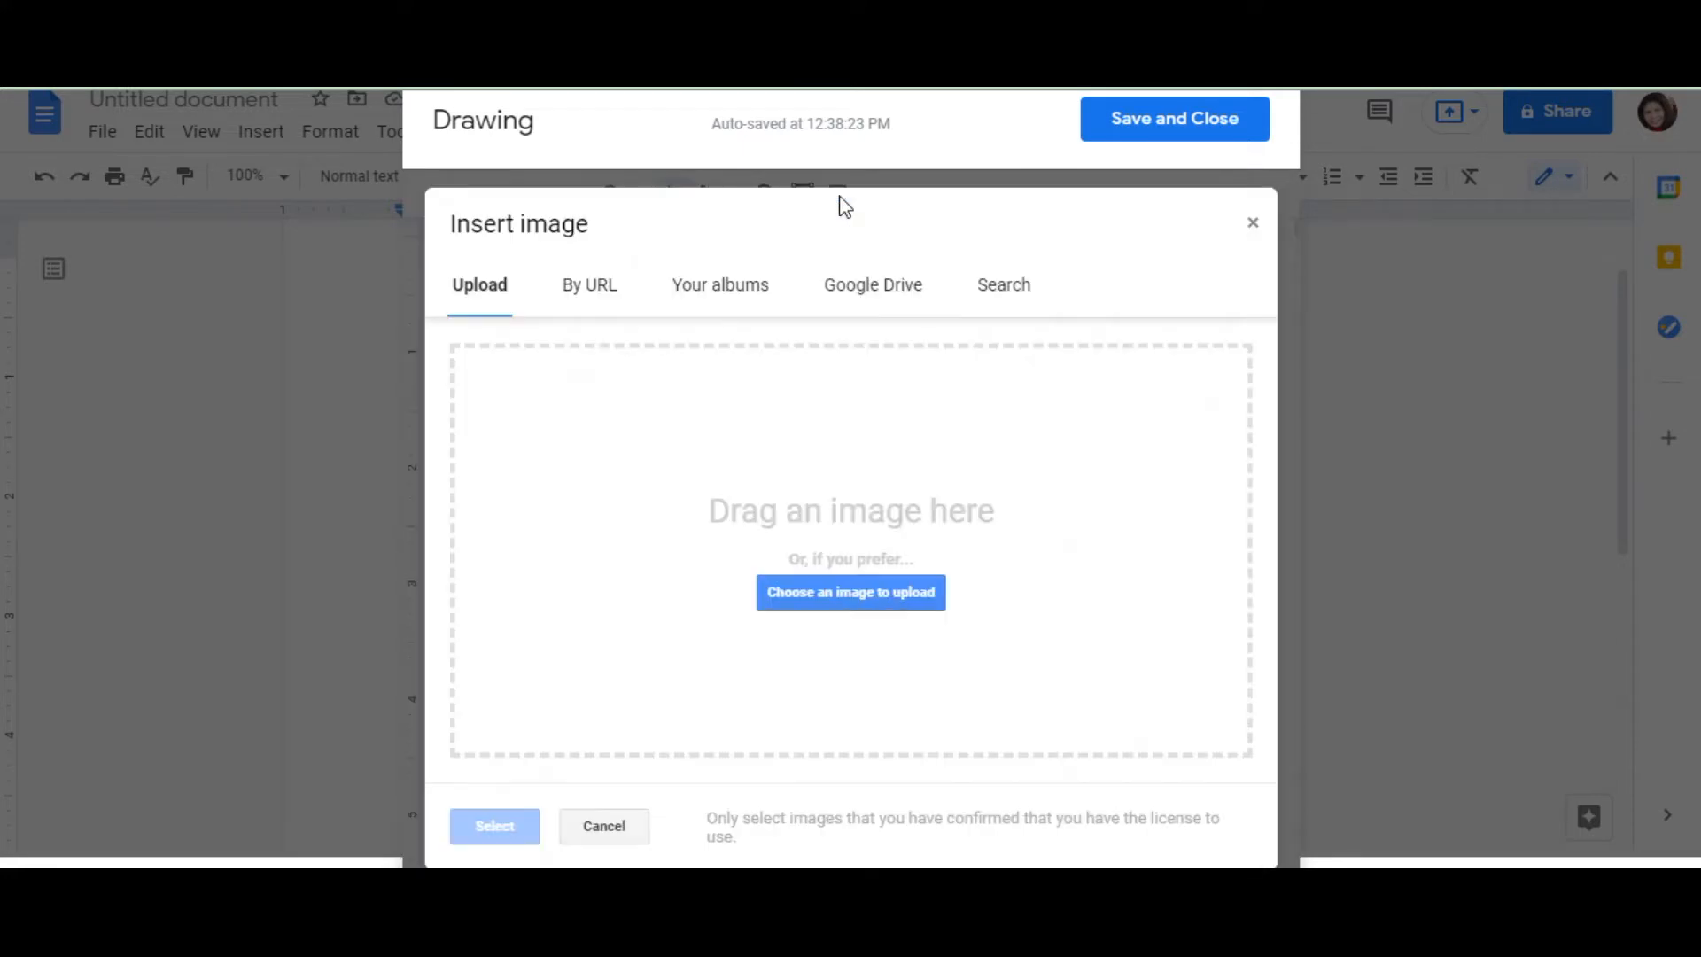
pyautogui.click(824, 601)
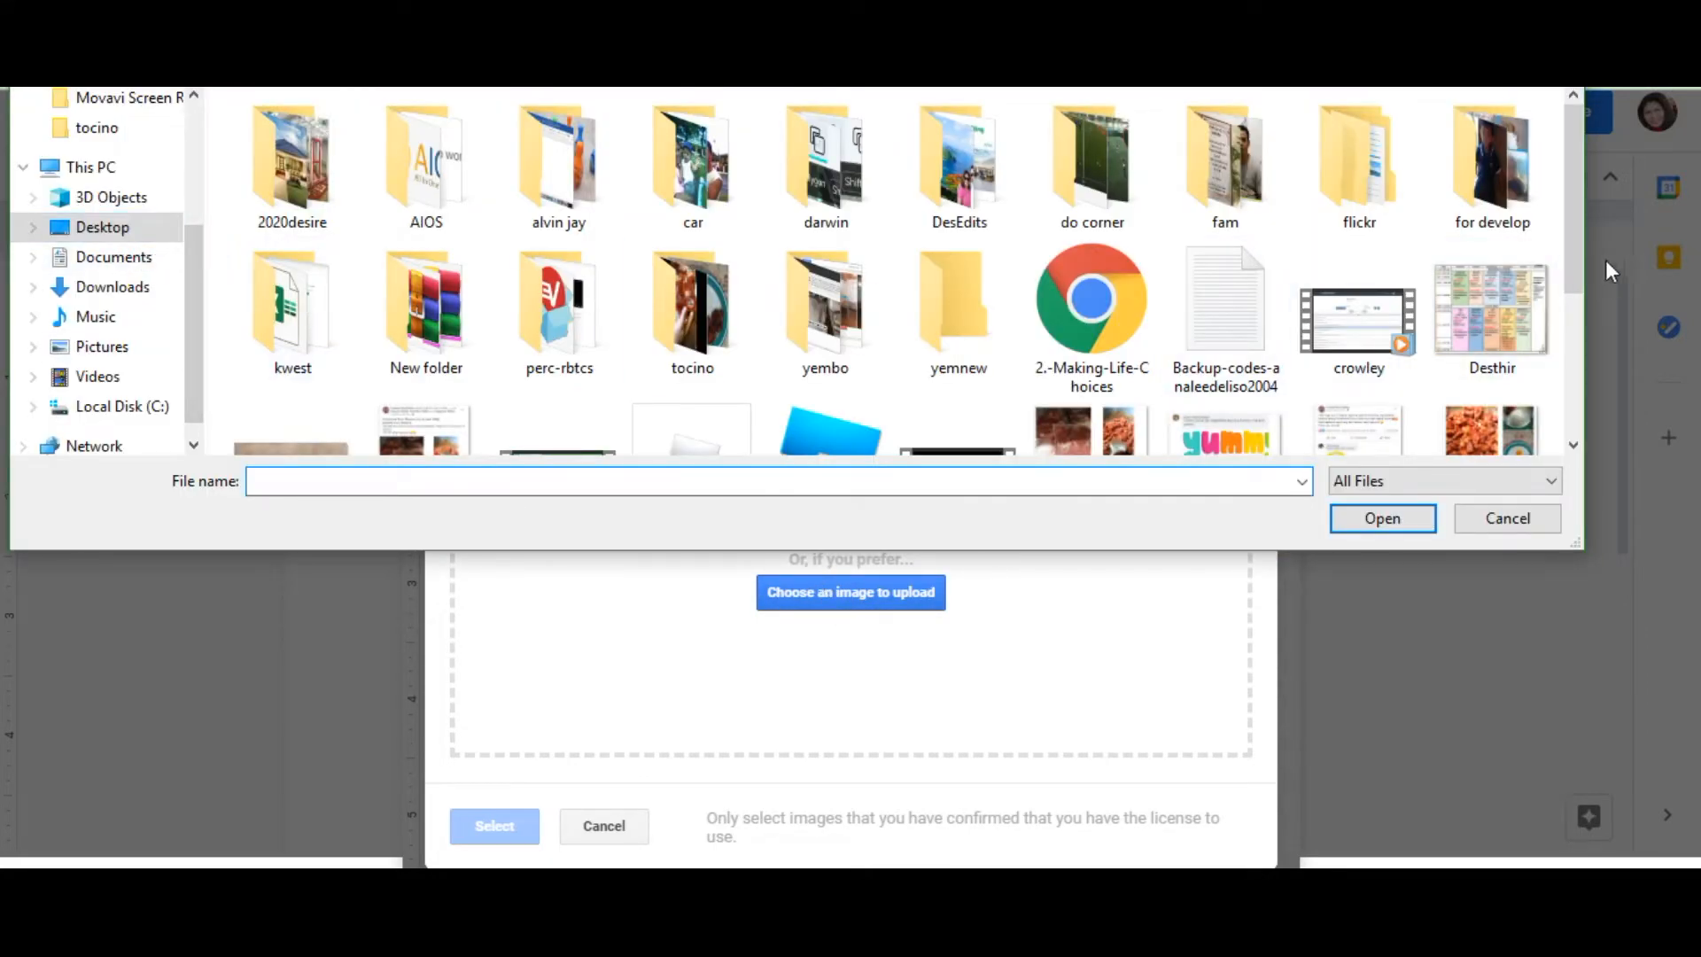
pyautogui.moveTo(1581, 243); pyautogui.dragTo(1587, 431)
pyautogui.click(296, 205)
pyautogui.click(1384, 519)
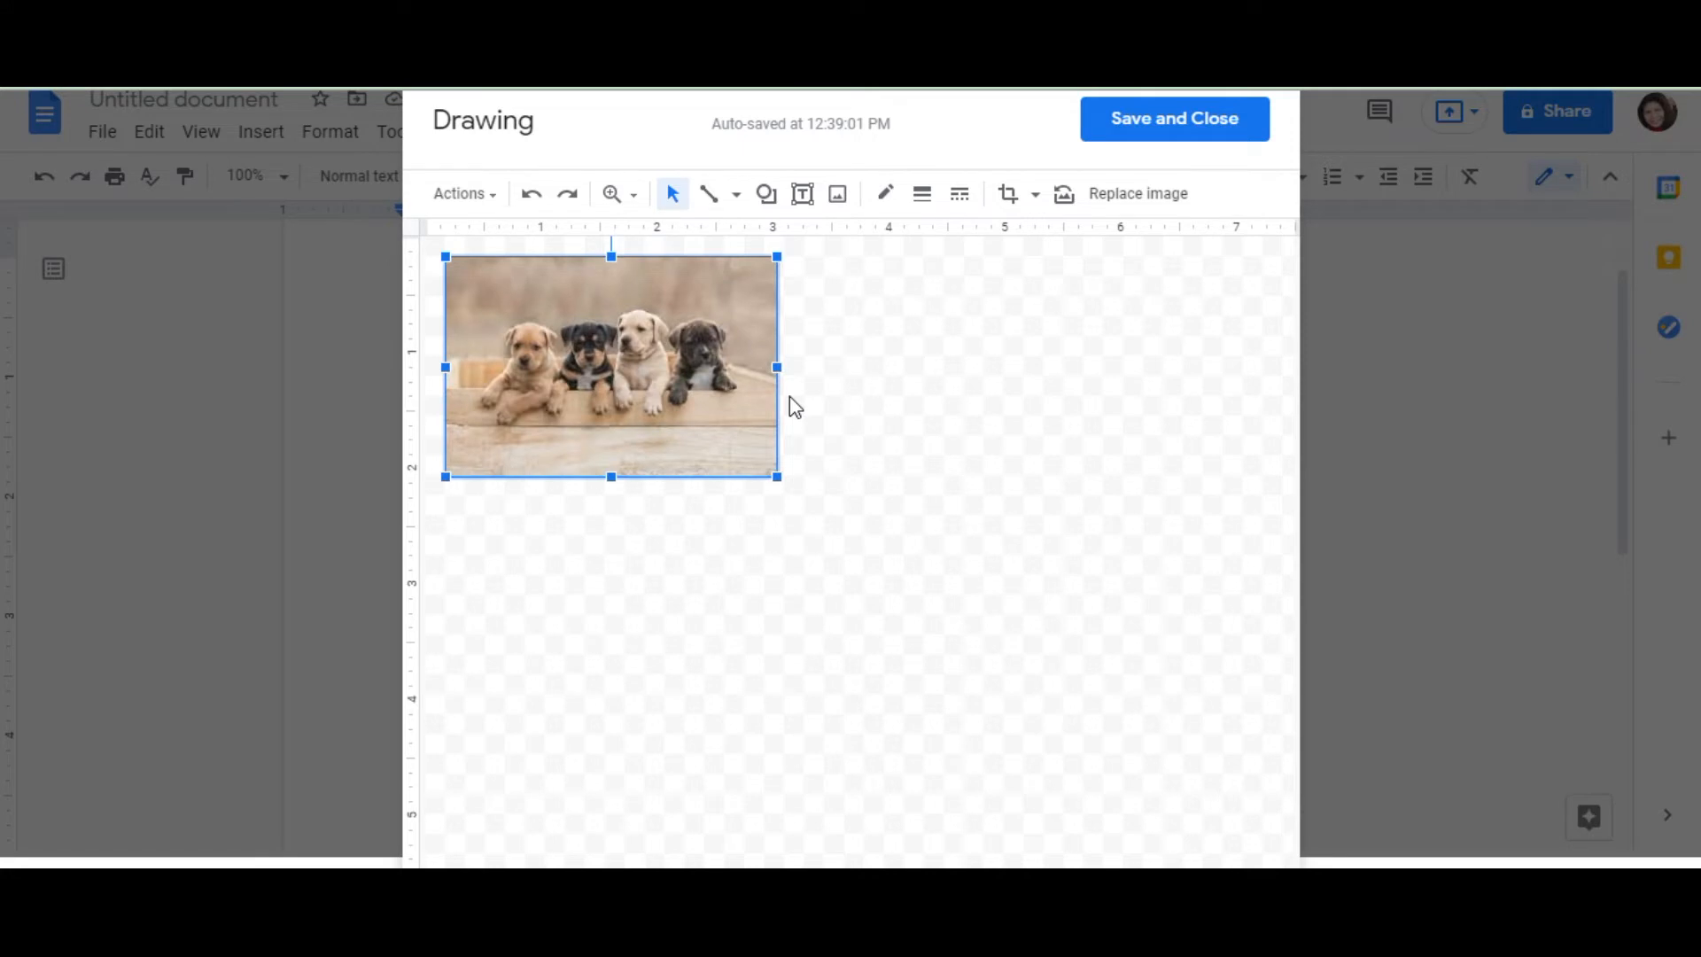
# Move the puppies photo toward the middle of the canvas and enlarge it to about 5 by 3.4 inches.
pyautogui.moveTo(695, 388); pyautogui.dragTo(903, 498)
pyautogui.moveTo(995, 588); pyautogui.dragTo(1141, 683)
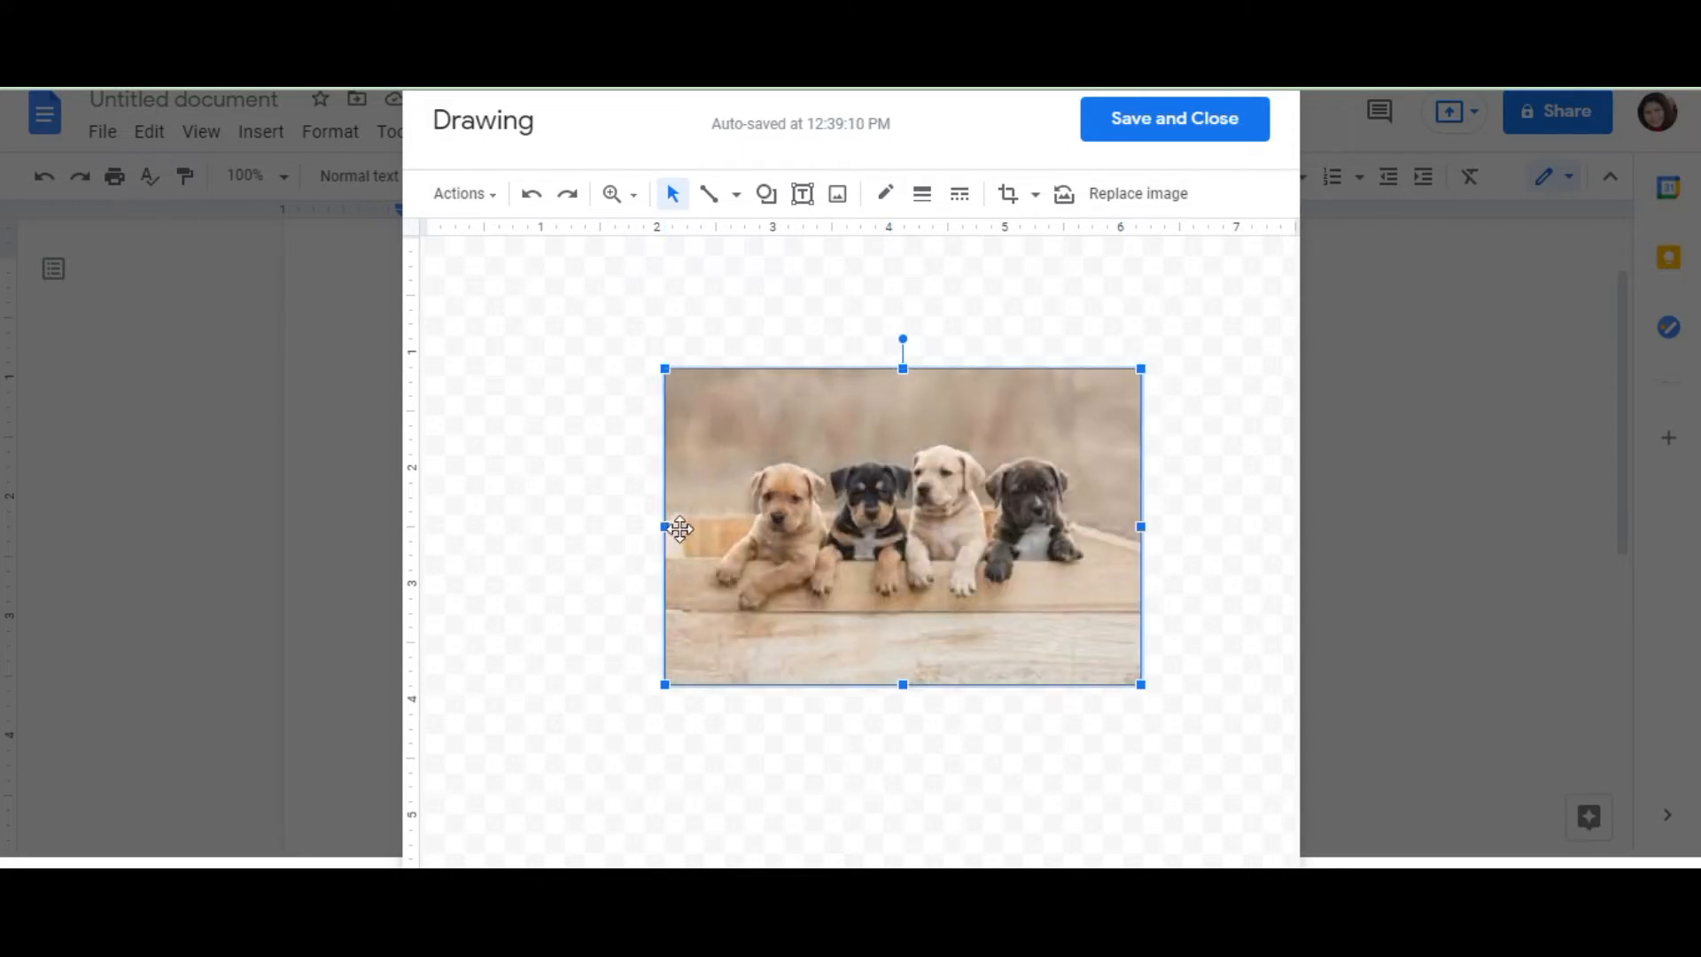
pyautogui.moveTo(665, 526); pyautogui.dragTo(552, 526)
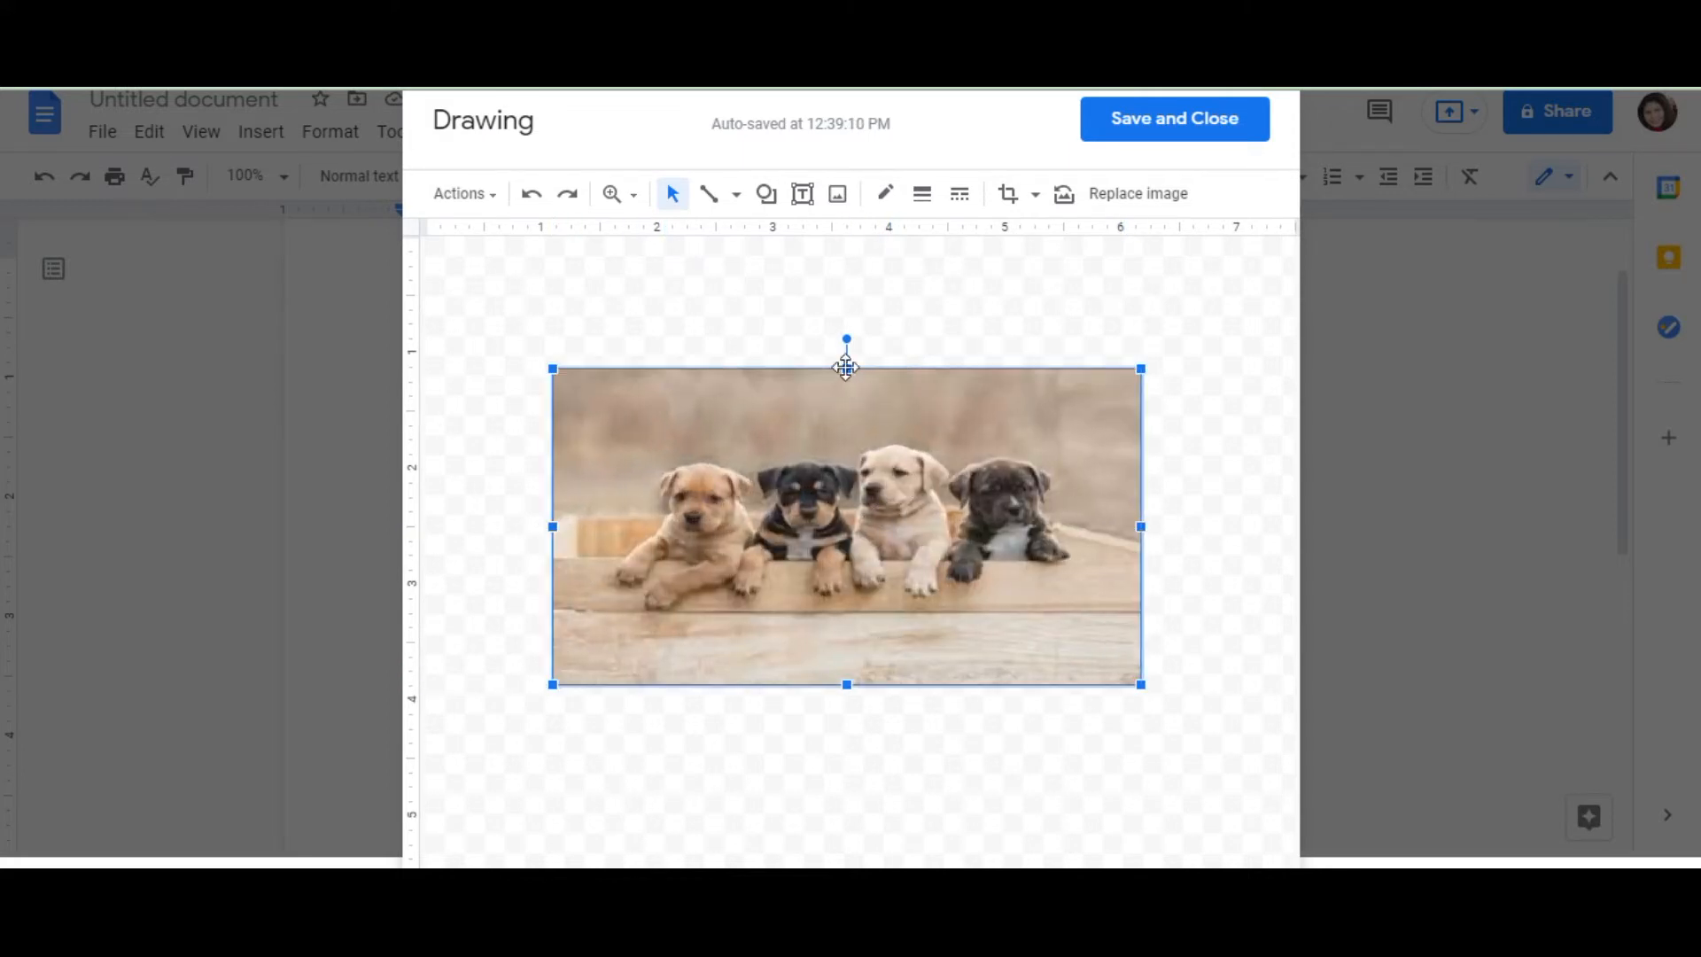
pyautogui.moveTo(846, 367); pyautogui.dragTo(848, 297)
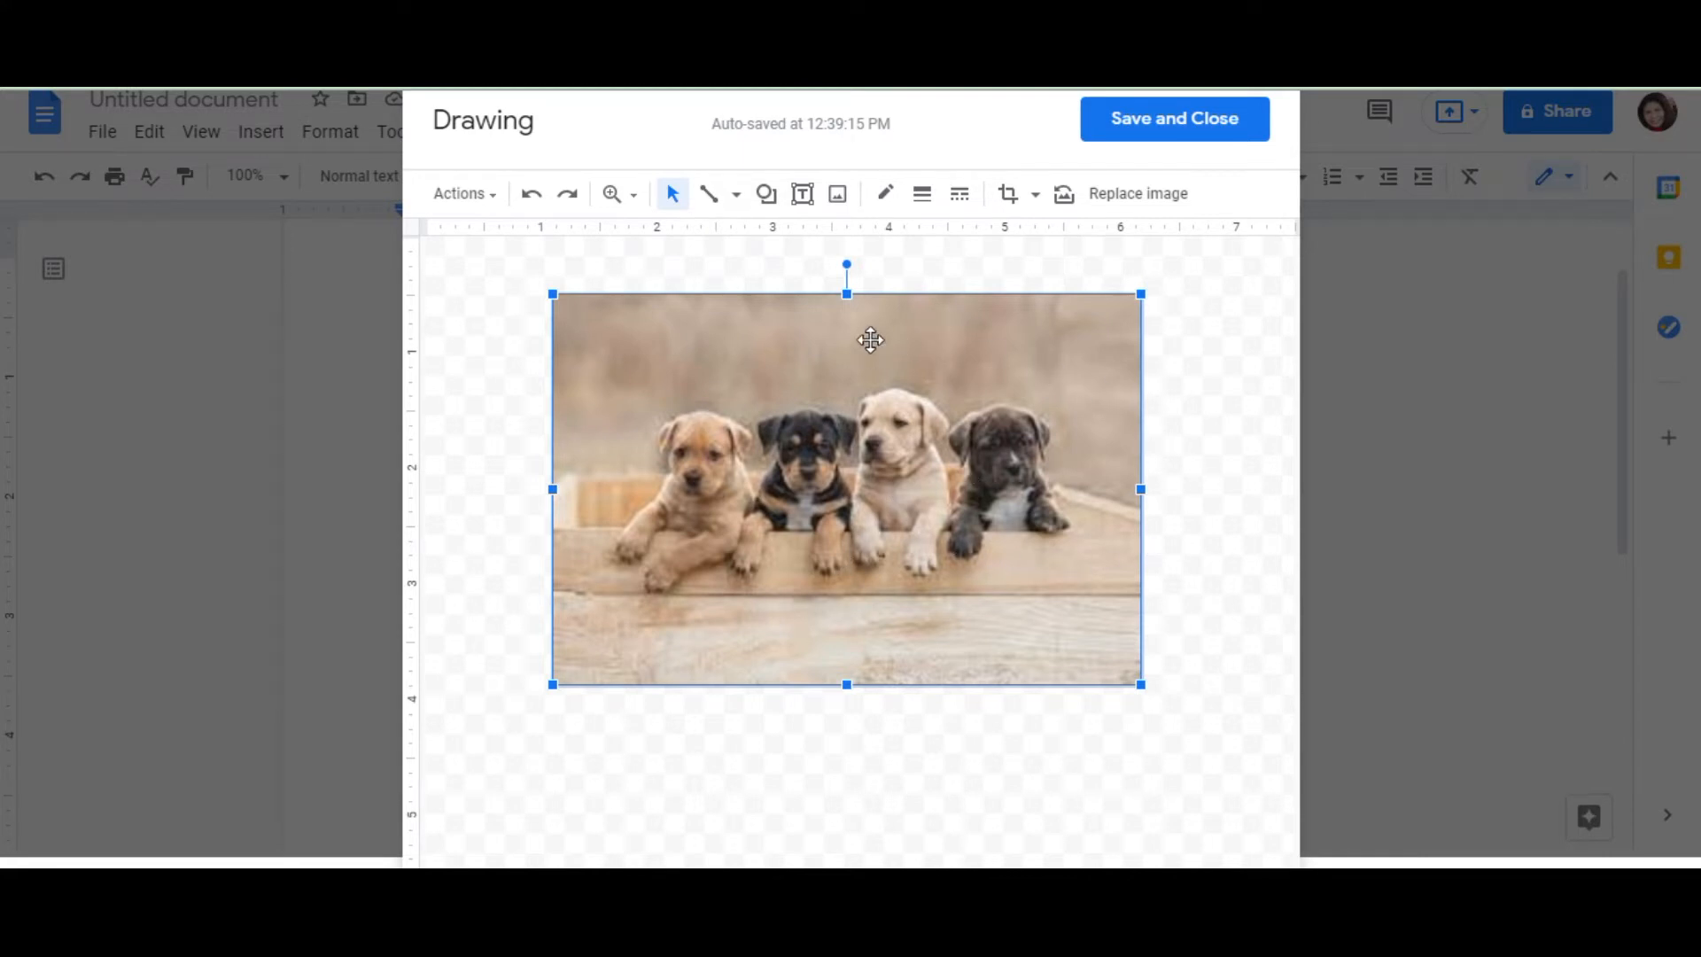
# Add a text box over the puppies photo and narrow it to about 2.6 inches wide so it fits within the image.
pyautogui.click(802, 196)
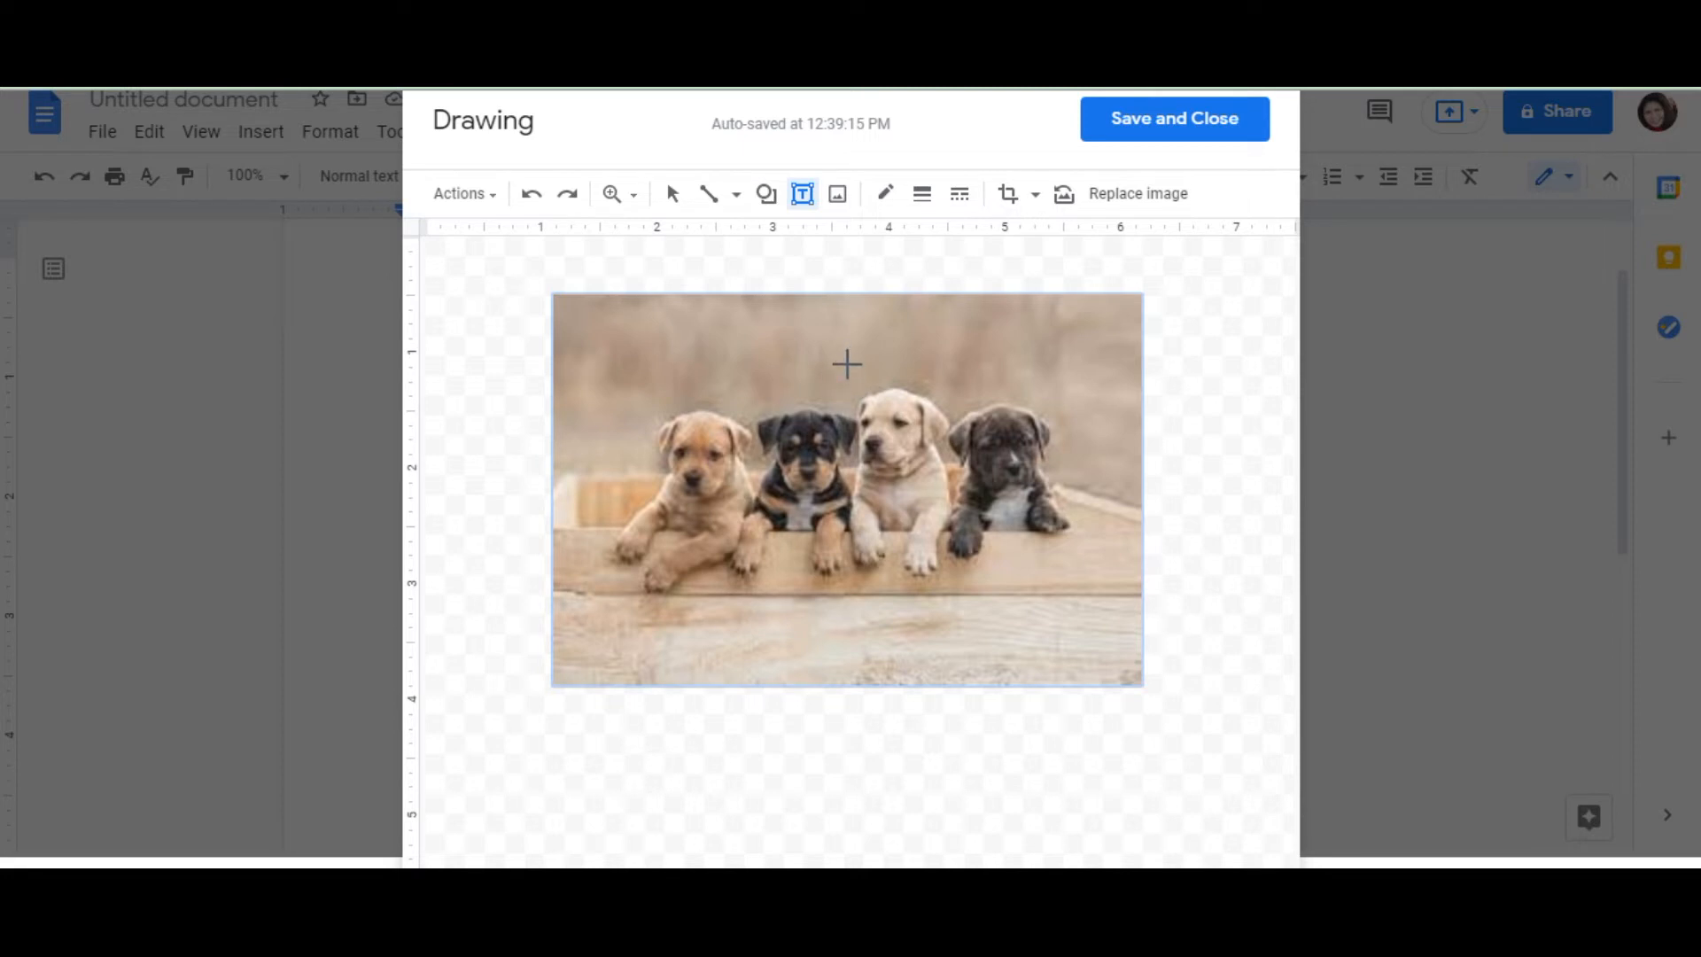
pyautogui.click(810, 458)
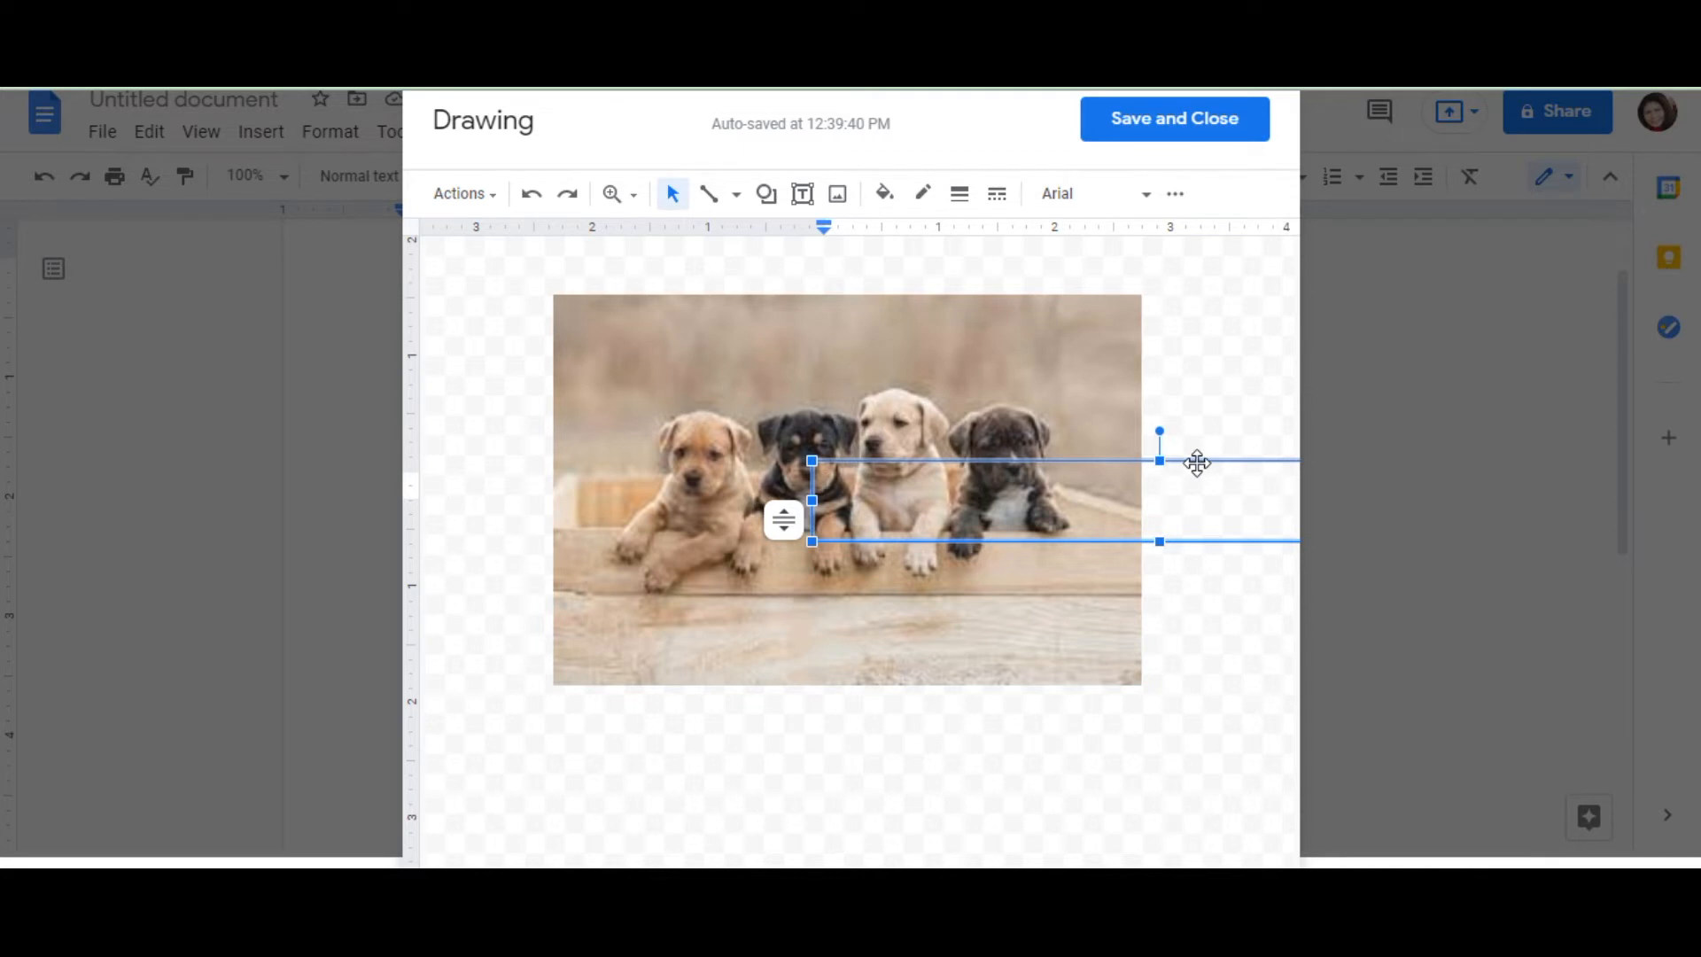
pyautogui.hscroll(3, 1197, 463)
pyautogui.moveTo(1196, 460)
pyautogui.mouseDown()
pyautogui.moveTo(872, 465)
pyautogui.moveTo(1089, 448)
pyautogui.moveTo(1101, 469)
pyautogui.mouseUp()
pyautogui.moveTo(1203, 490)
pyautogui.mouseDown()
pyautogui.moveTo(815, 489)
pyautogui.moveTo(1207, 501)
pyautogui.mouseUp()
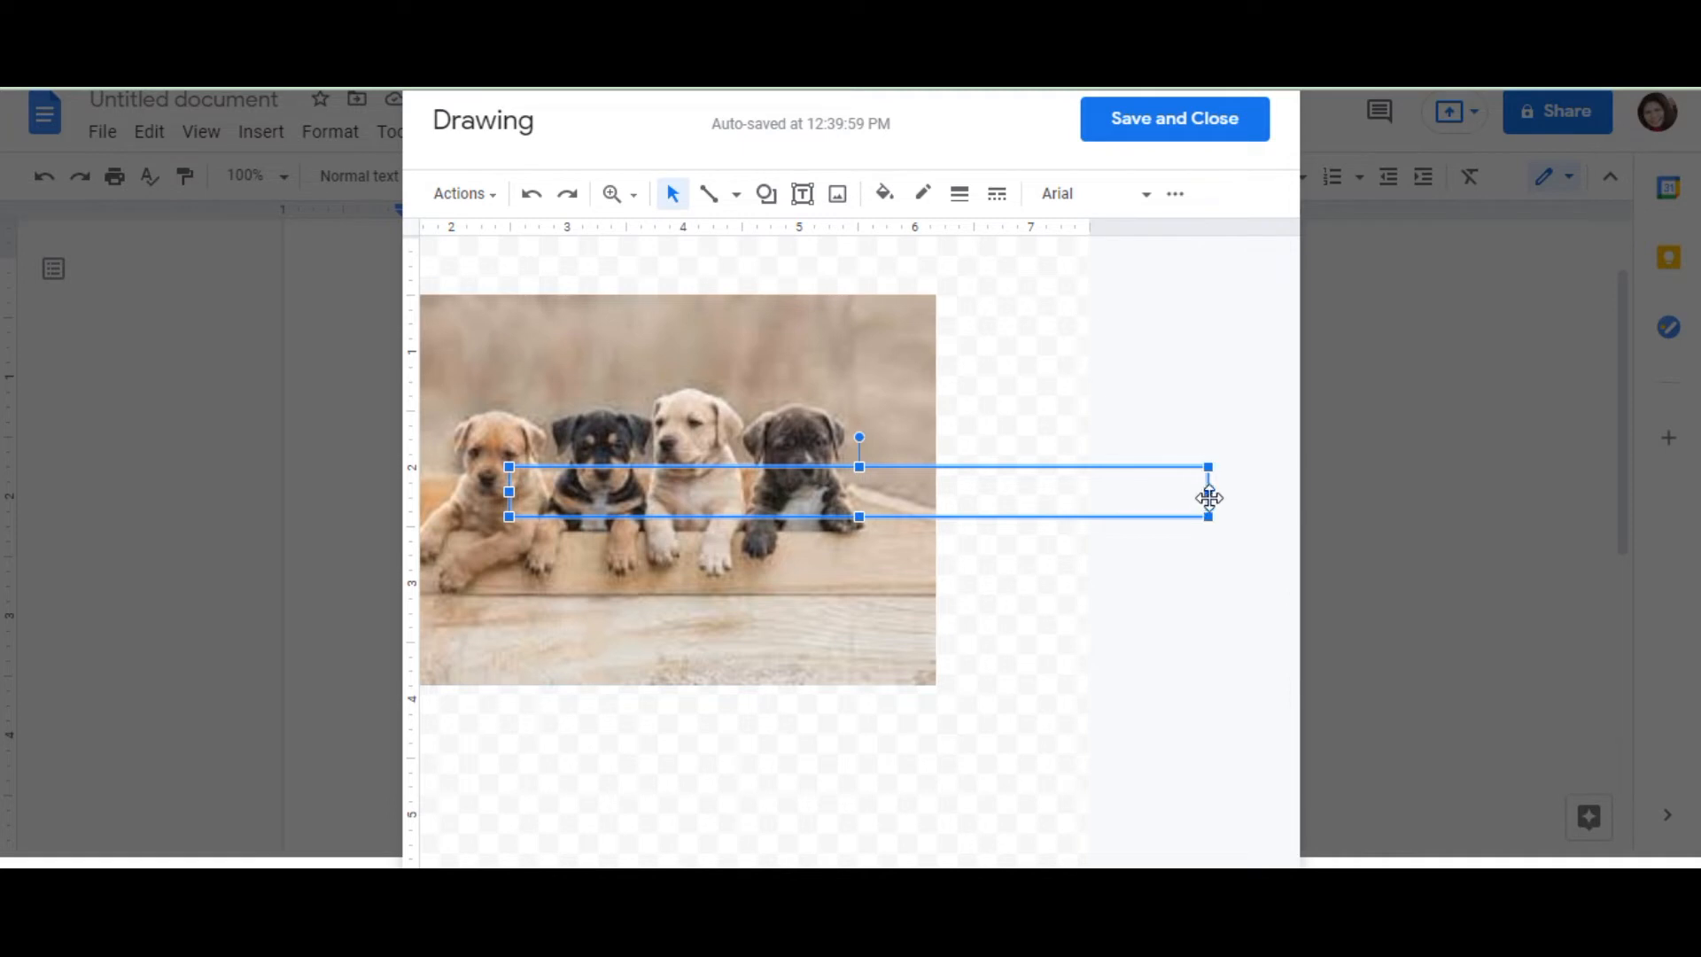
pyautogui.moveTo(1208, 489); pyautogui.dragTo(809, 491)
pyautogui.moveTo(701, 501)
pyautogui.mouseDown()
pyautogui.moveTo(647, 505)
pyautogui.moveTo(709, 510)
pyautogui.mouseUp()
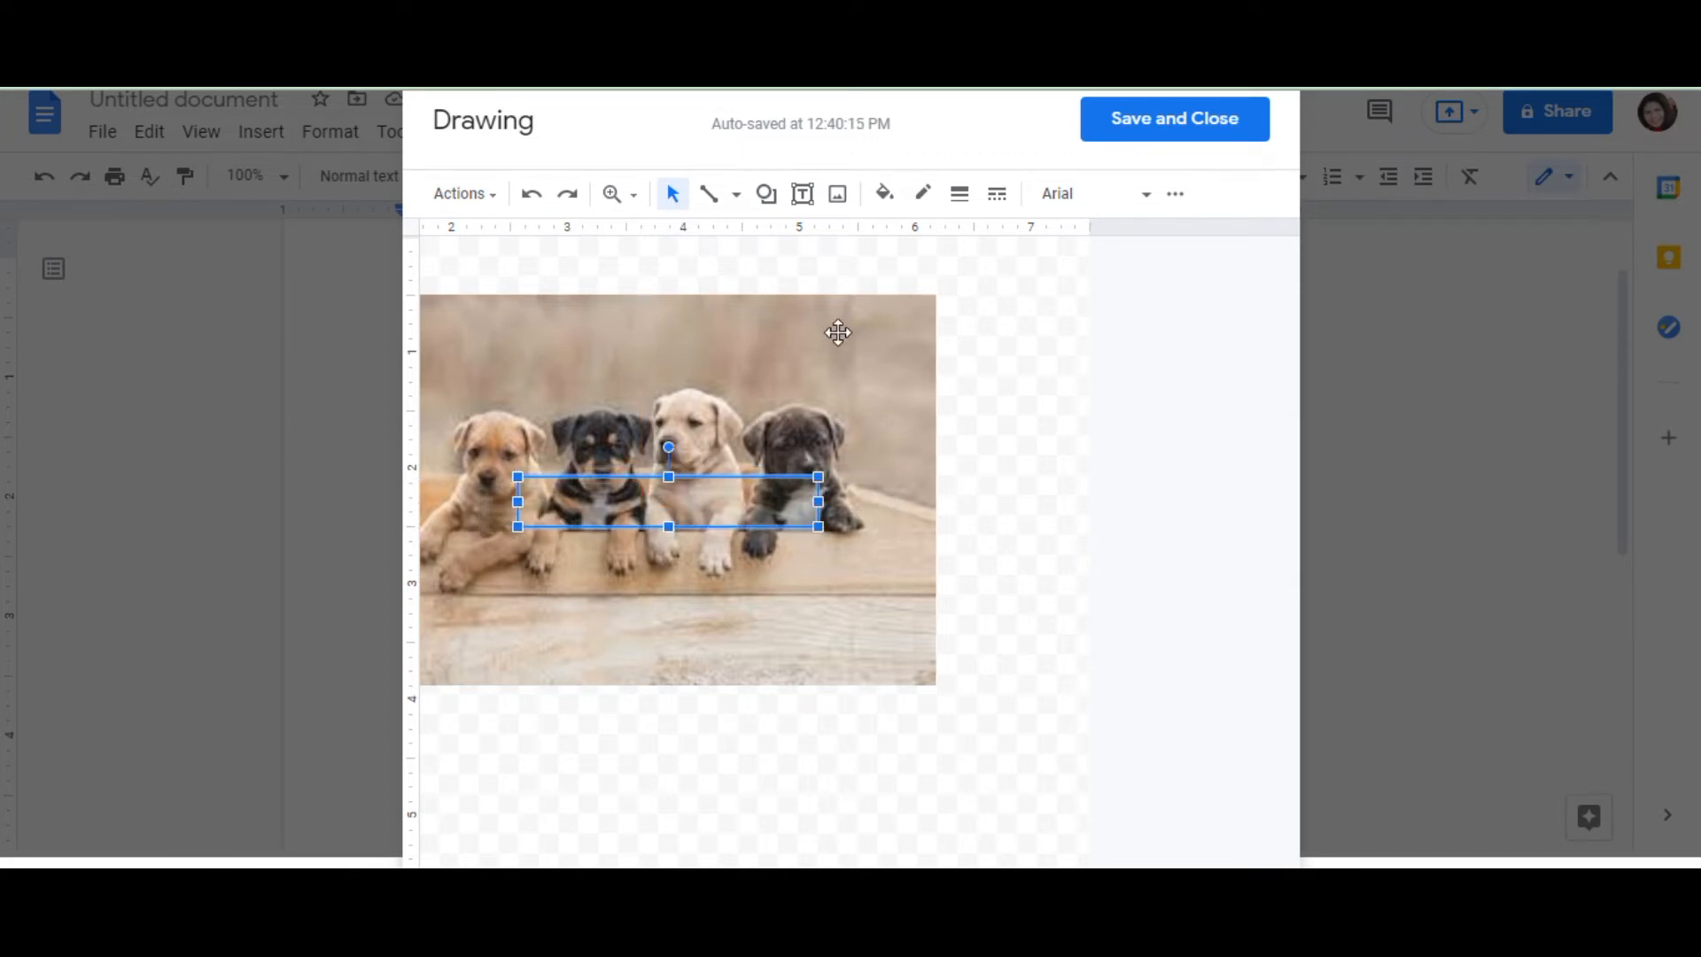
# Enter the text "Cute" in the text box.
pyautogui.click(568, 516)
pyautogui.write('a')
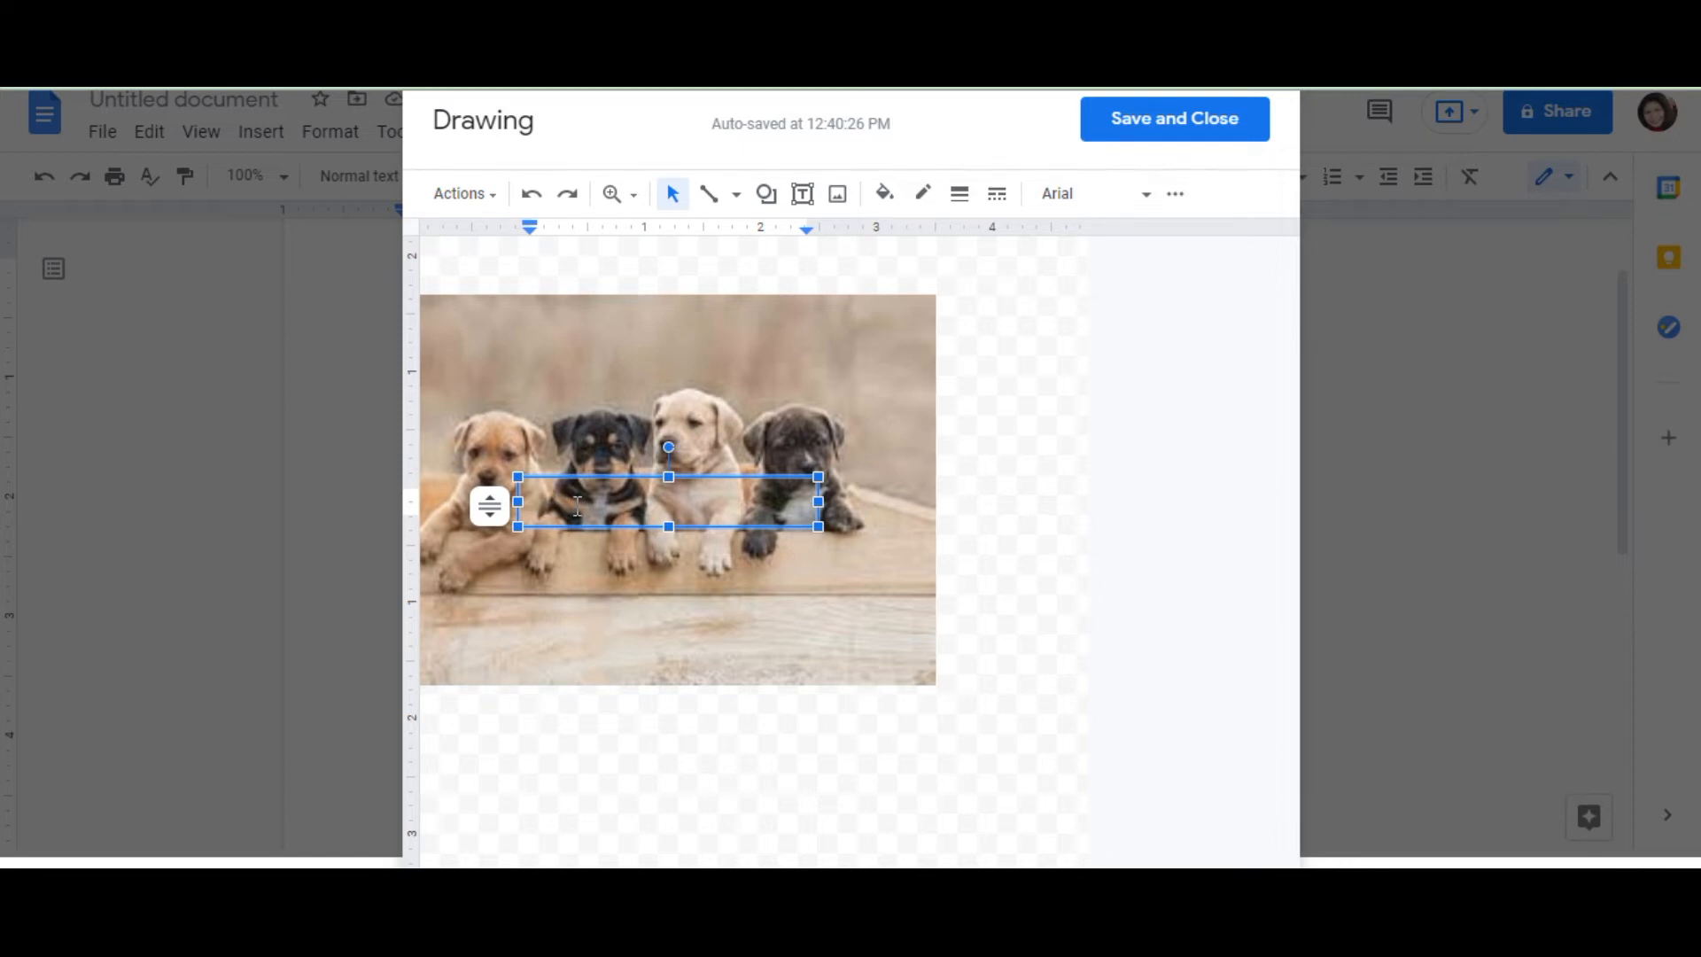
pyautogui.write('e')
pyautogui.doubleClick(590, 503)
pyautogui.moveTo(611, 511); pyautogui.dragTo(529, 503)
pyautogui.click(1174, 194)
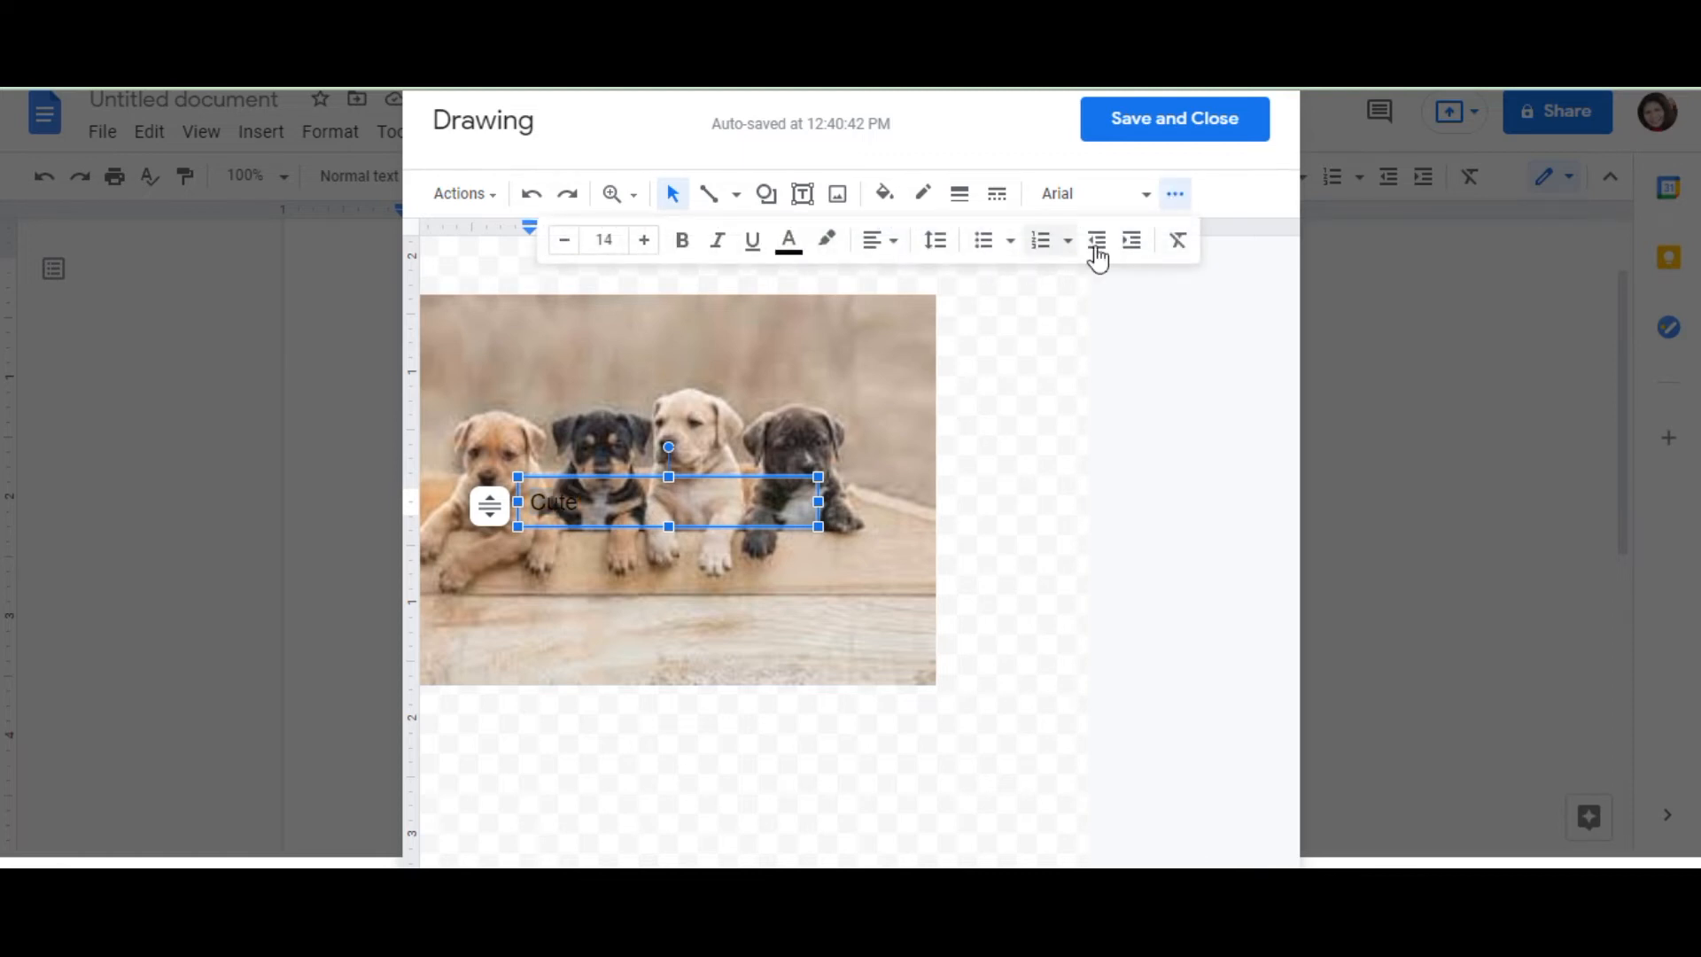
pyautogui.click(1216, 349)
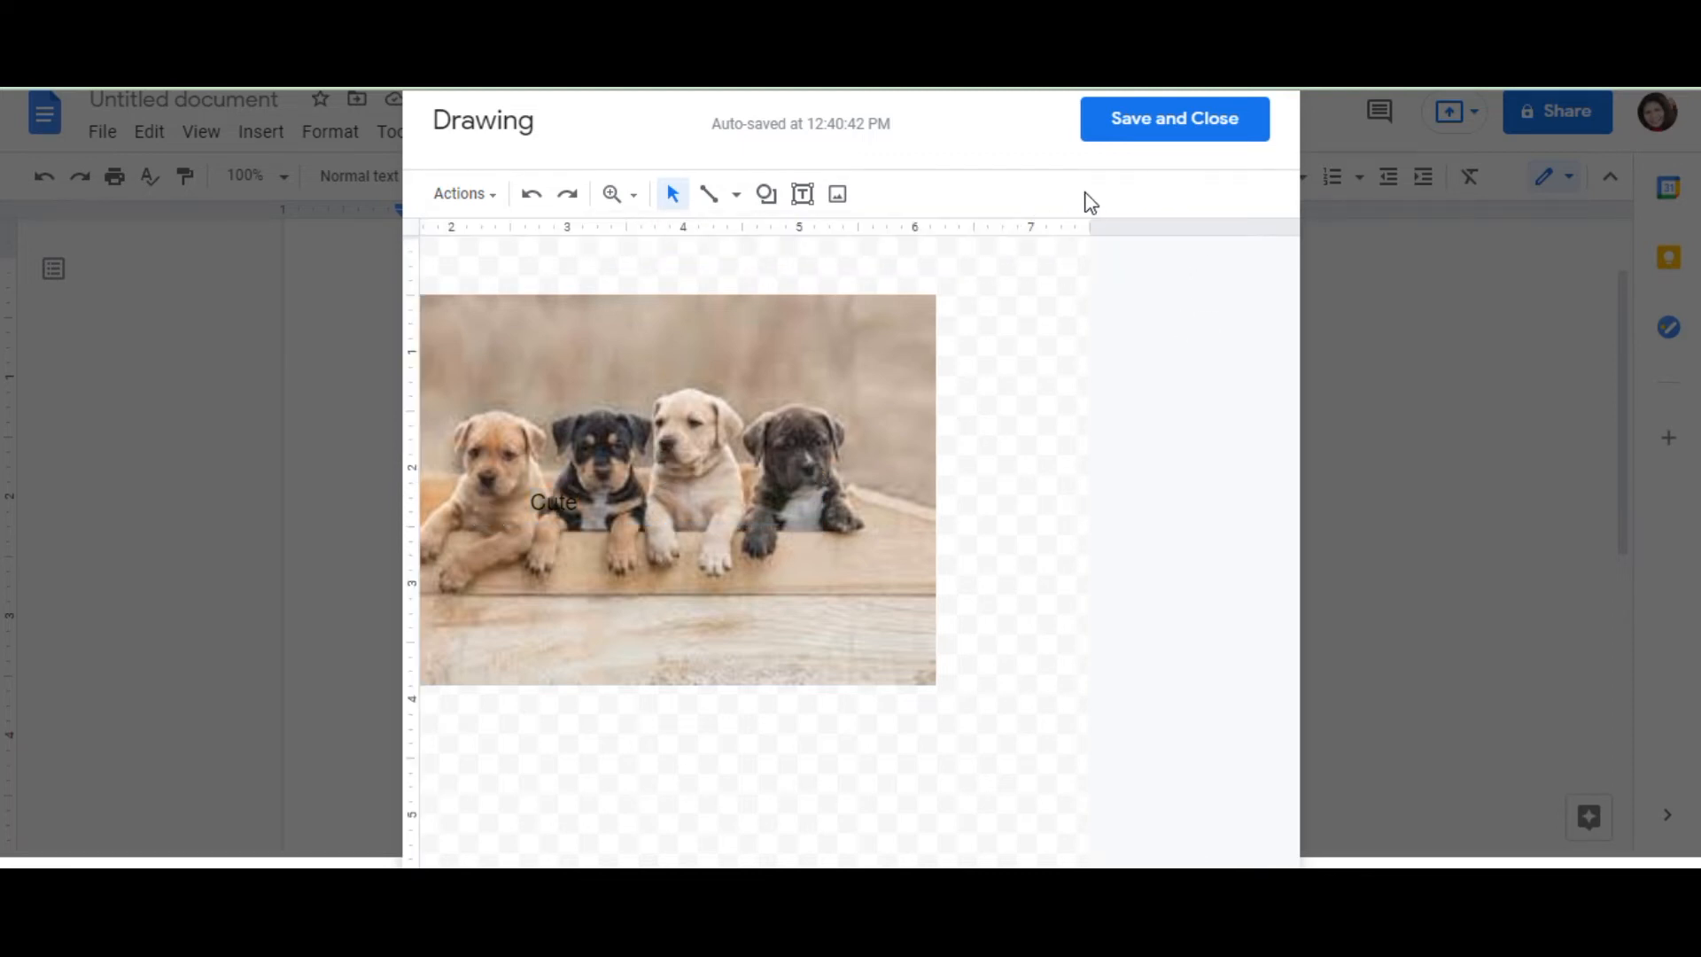
# Move the text box up over the puppies' heads and color the word "Cute" yellow.
pyautogui.click(620, 476)
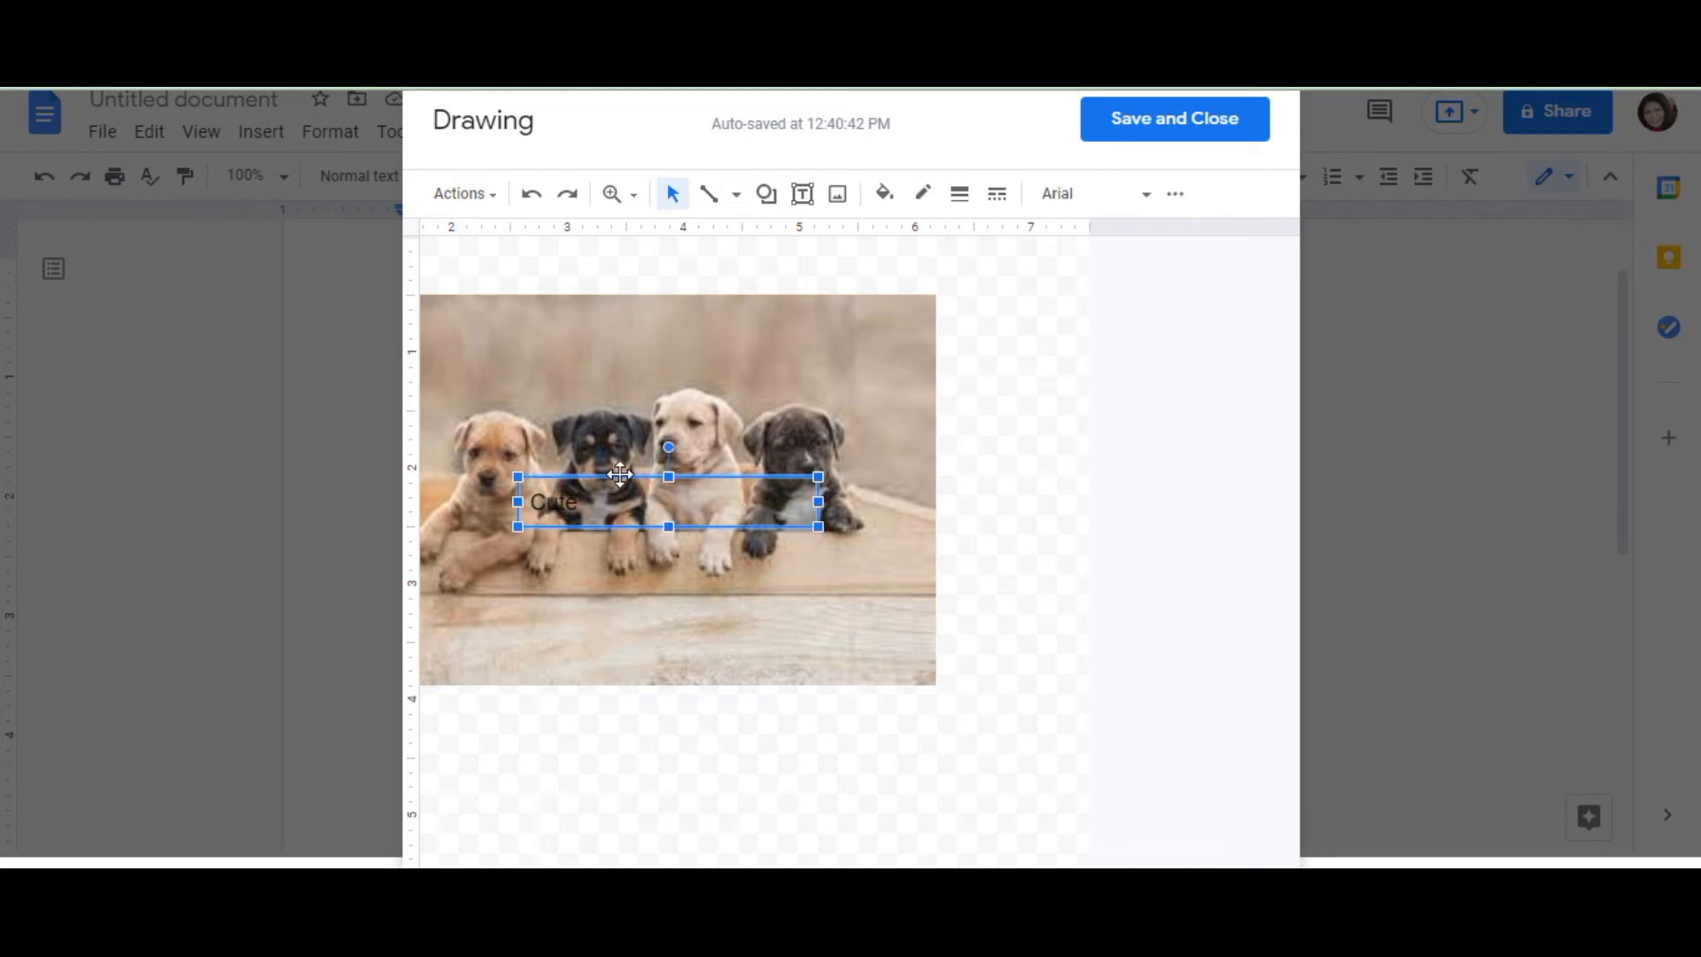
pyautogui.moveTo(671, 478); pyautogui.dragTo(544, 447)
pyautogui.click(640, 439)
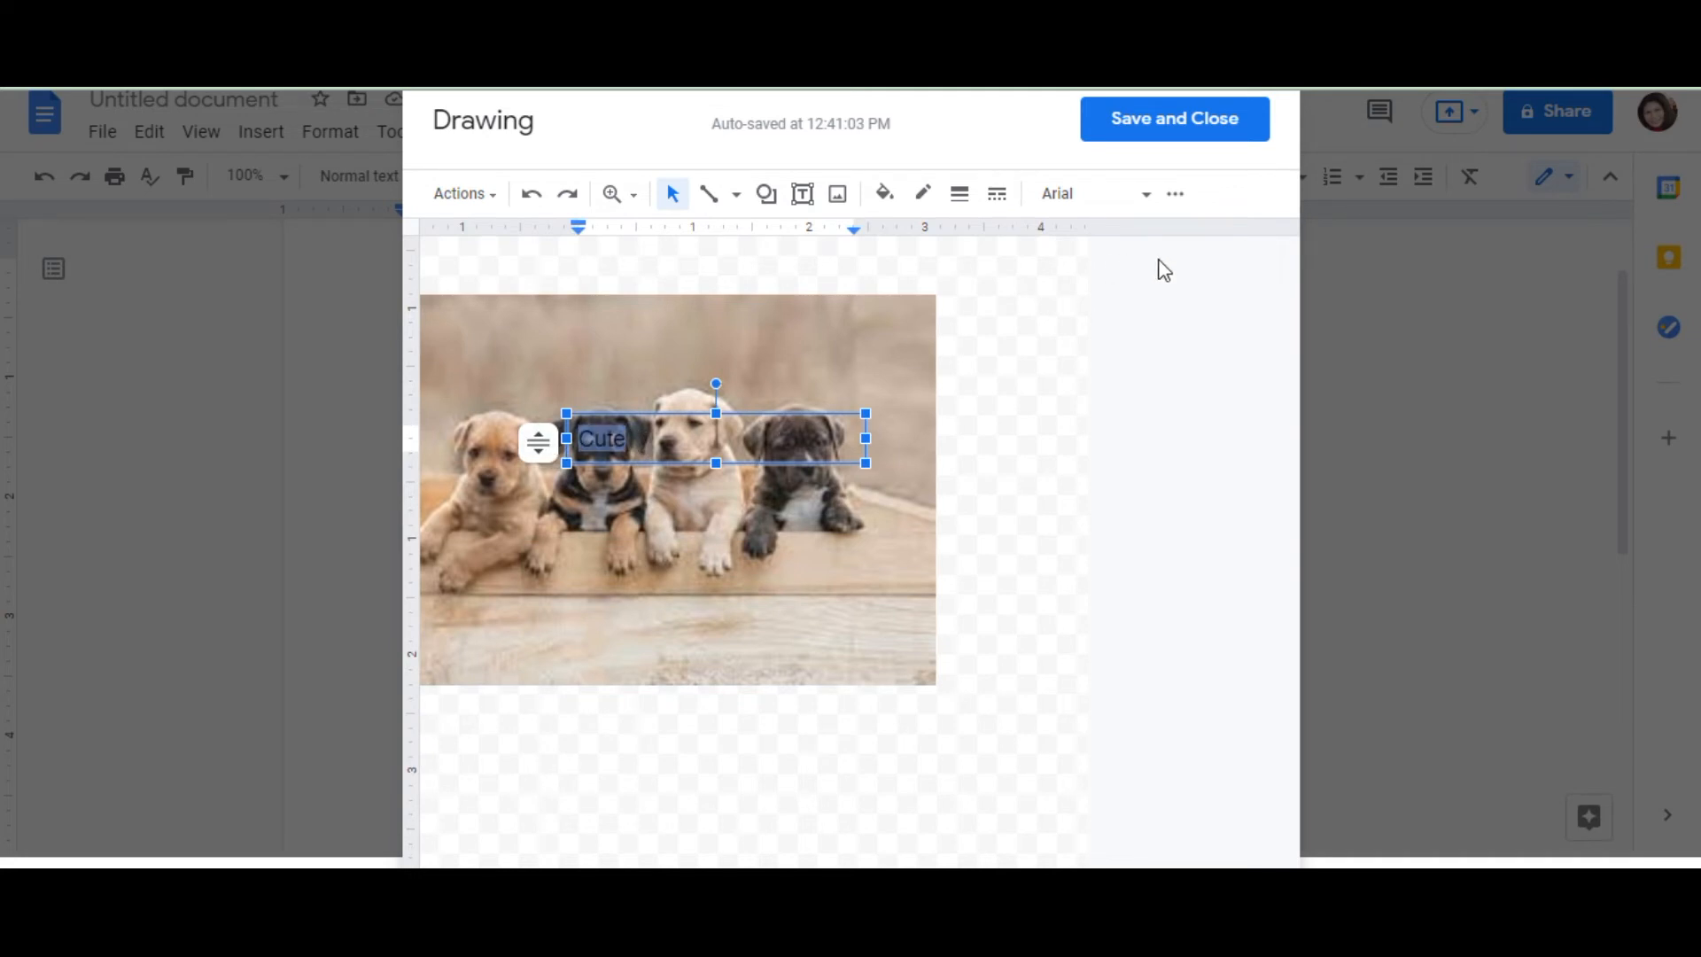
pyautogui.click(1175, 195)
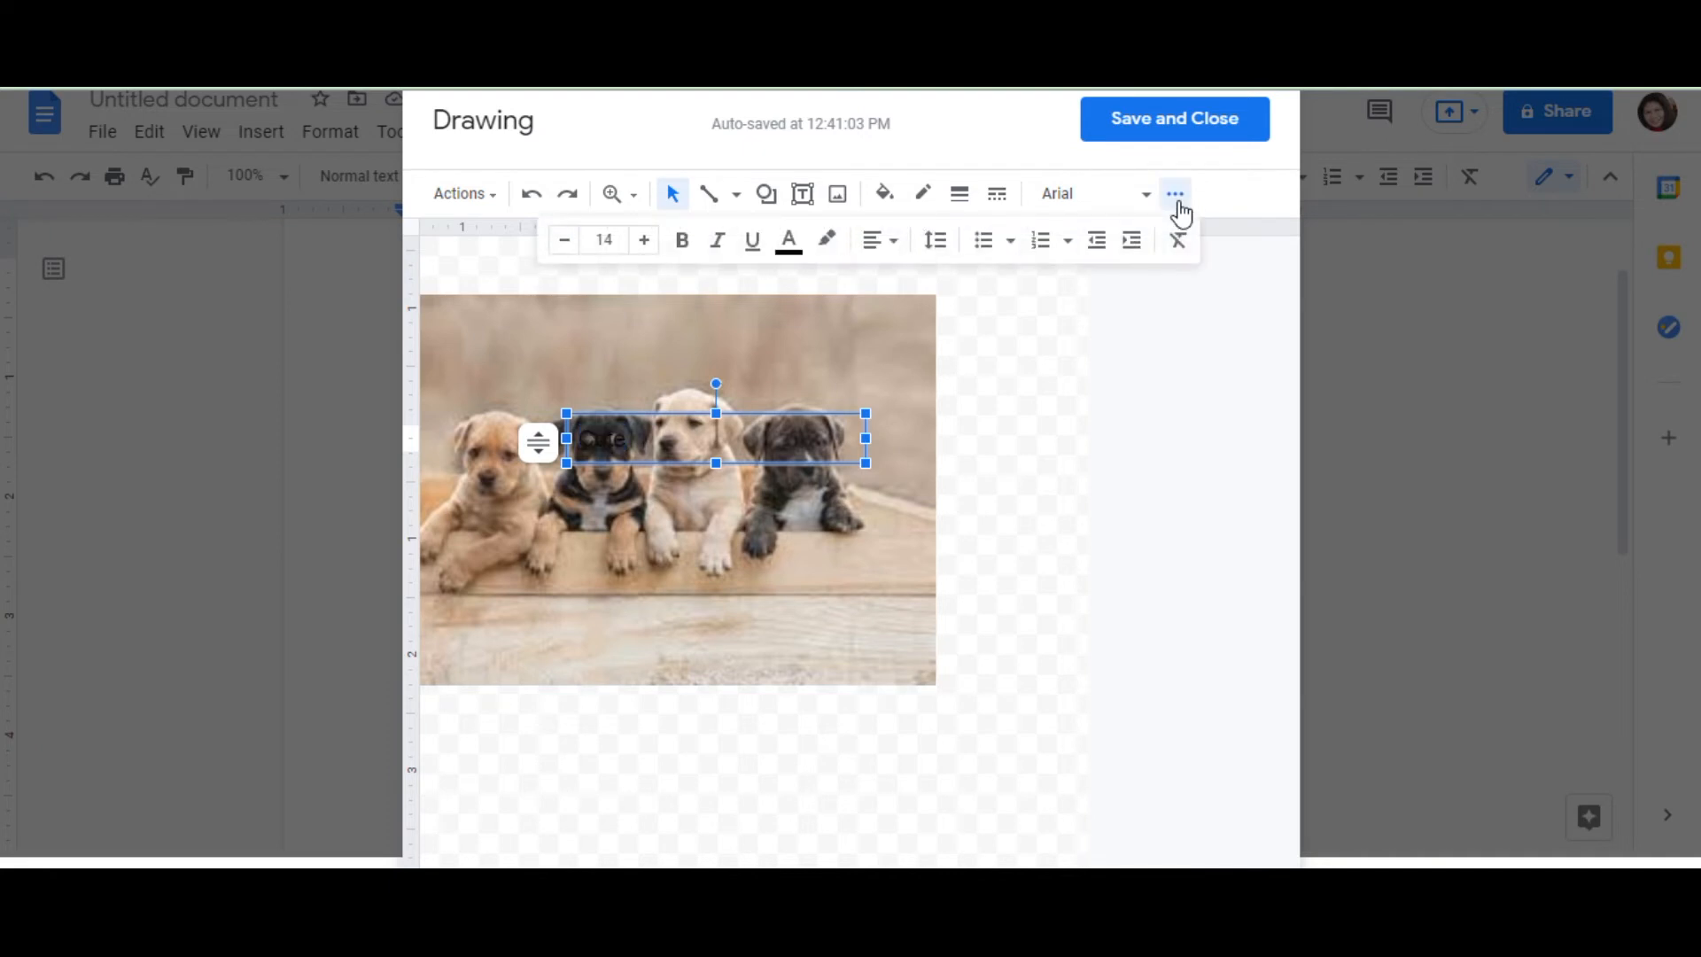
pyautogui.click(786, 255)
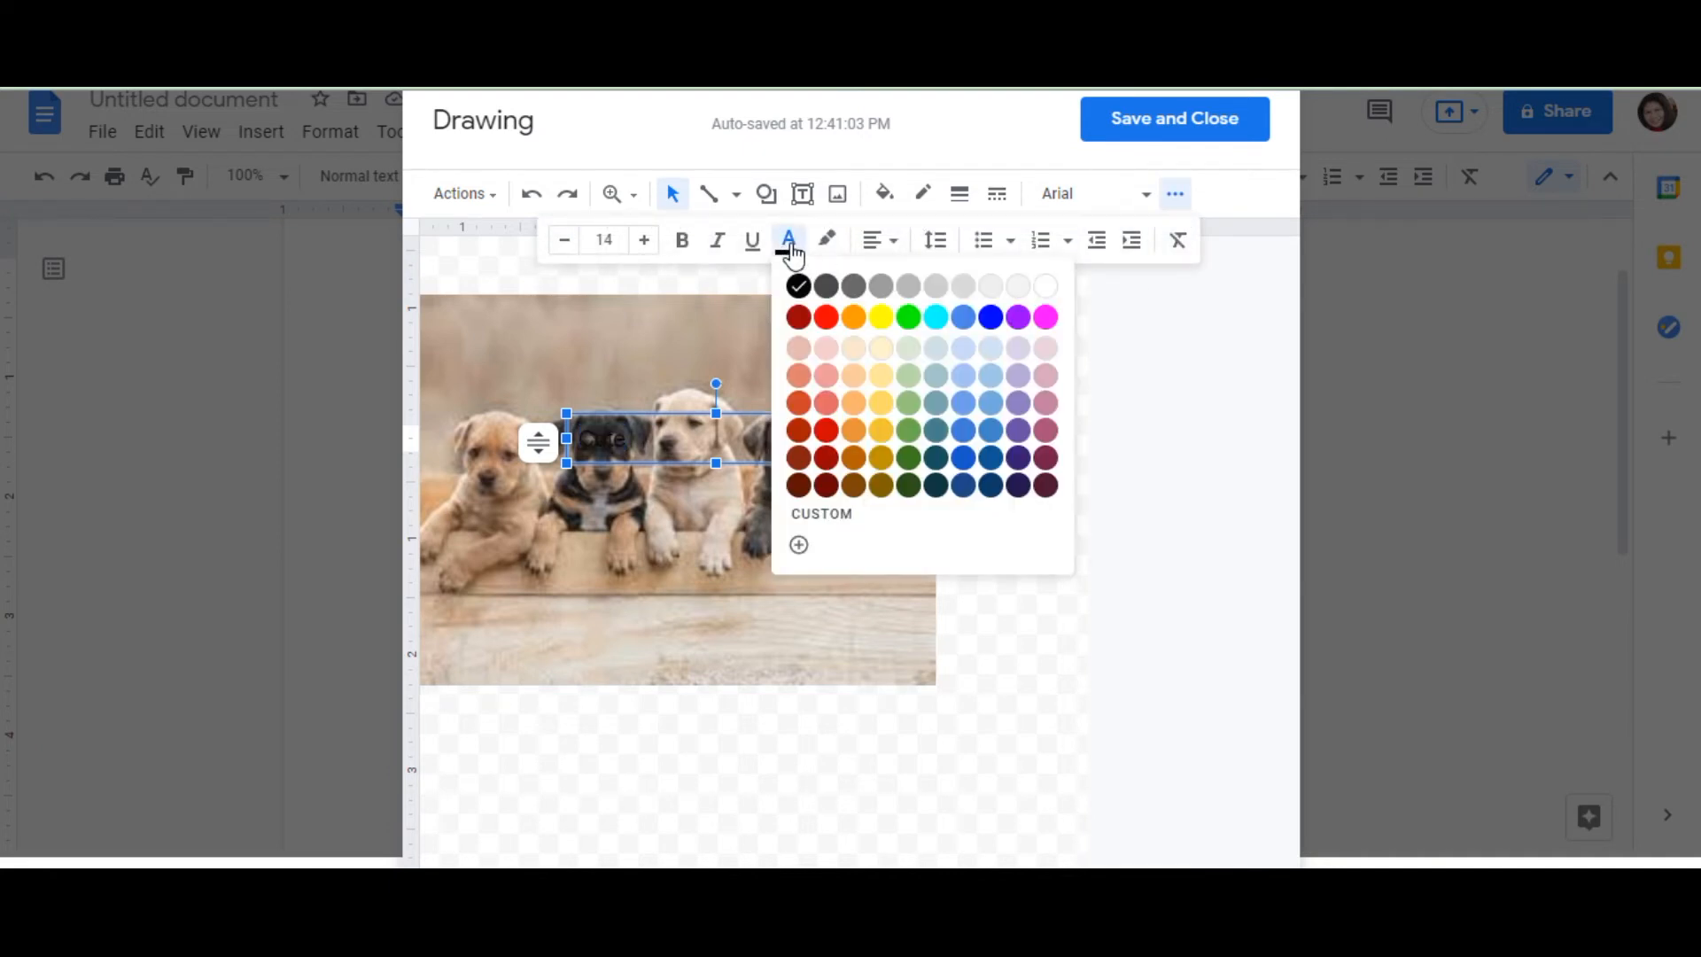
pyautogui.click(883, 319)
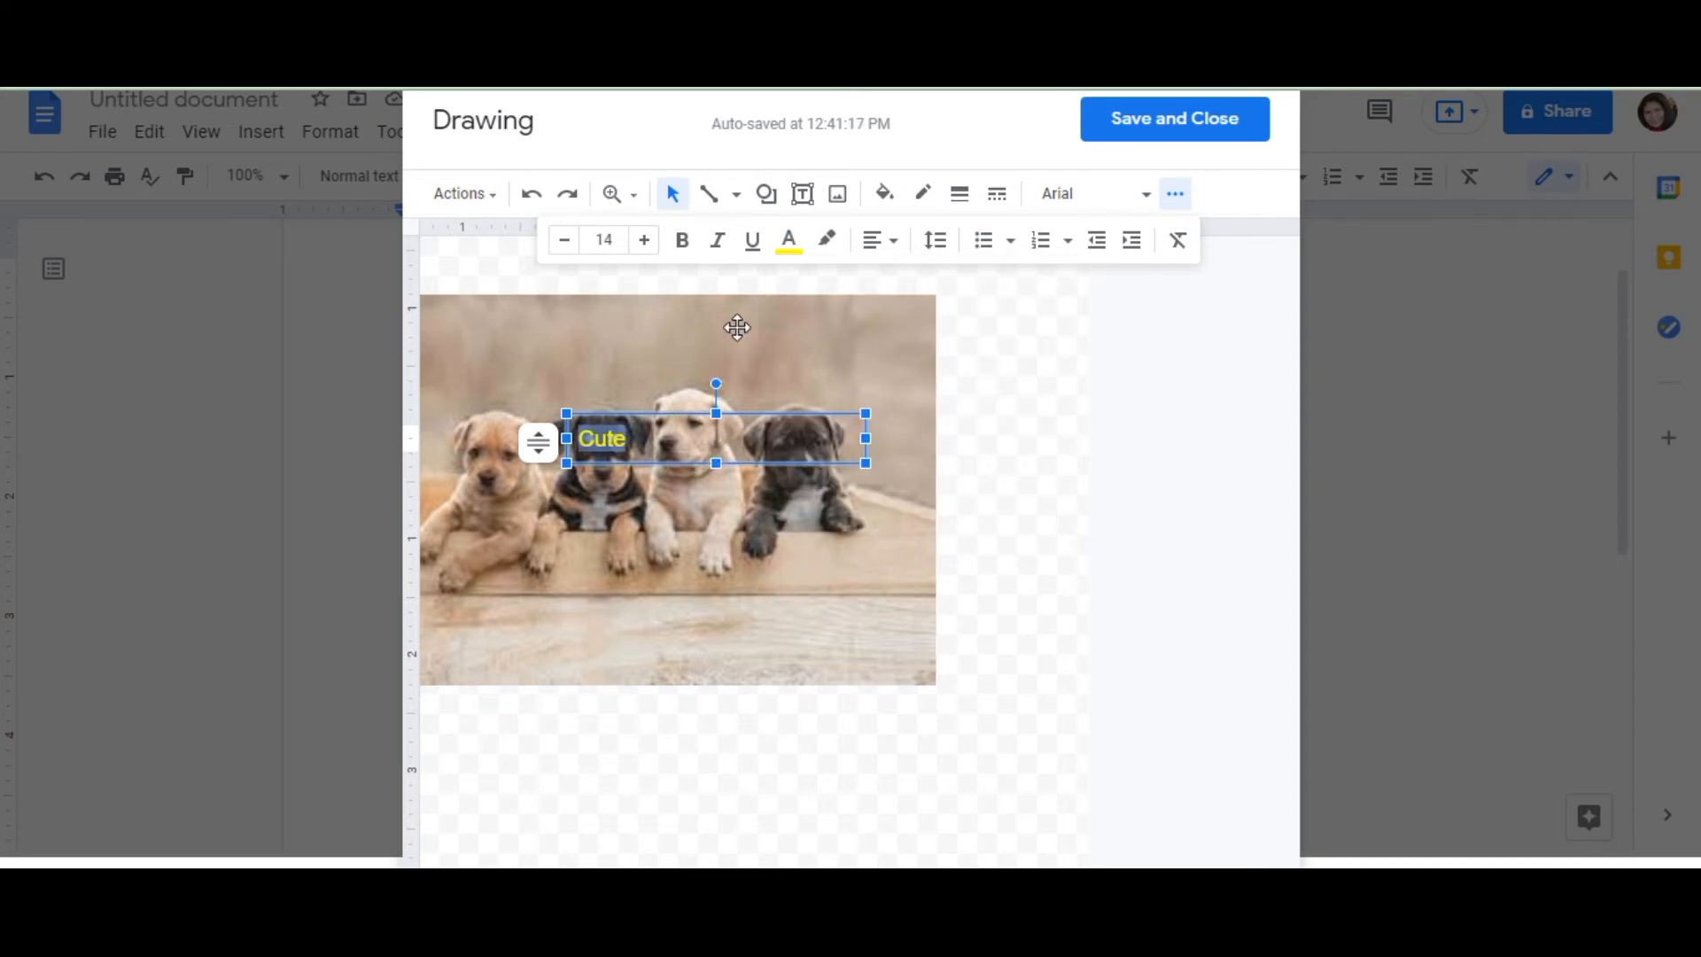
# Try bold, italic and underline on the word "Cute" and remove all three styles again.
pyautogui.click(683, 241)
pyautogui.click(718, 241)
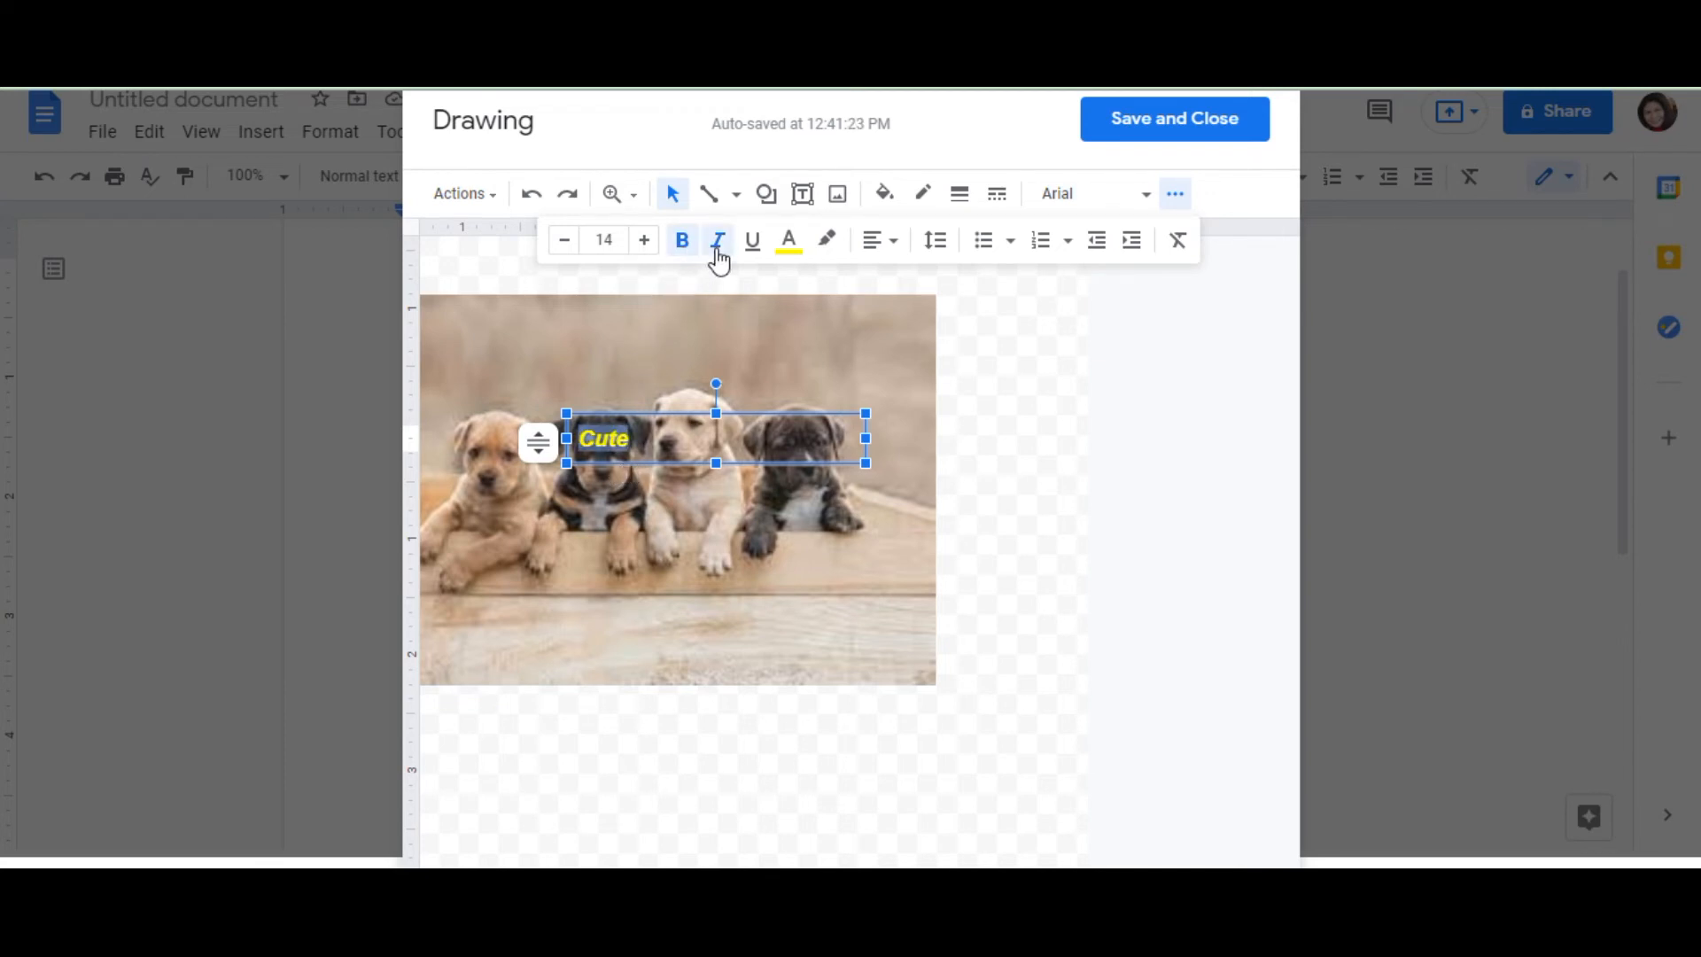
pyautogui.click(753, 248)
pyautogui.click(683, 247)
pyautogui.click(718, 252)
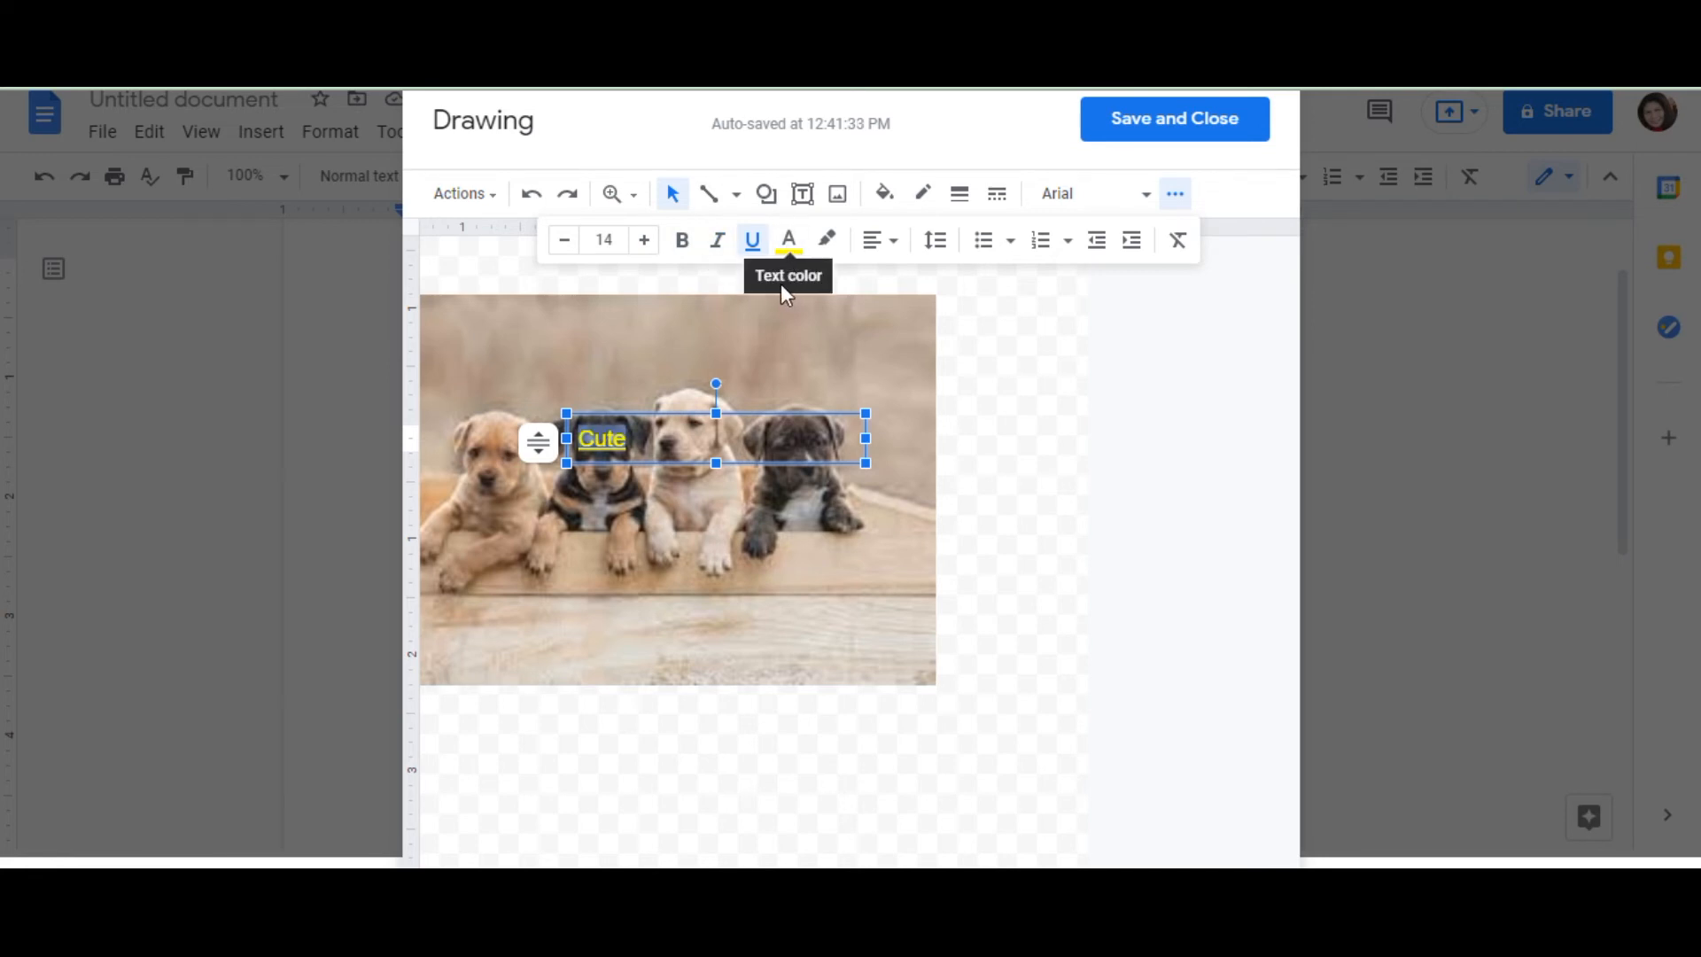
pyautogui.click(752, 243)
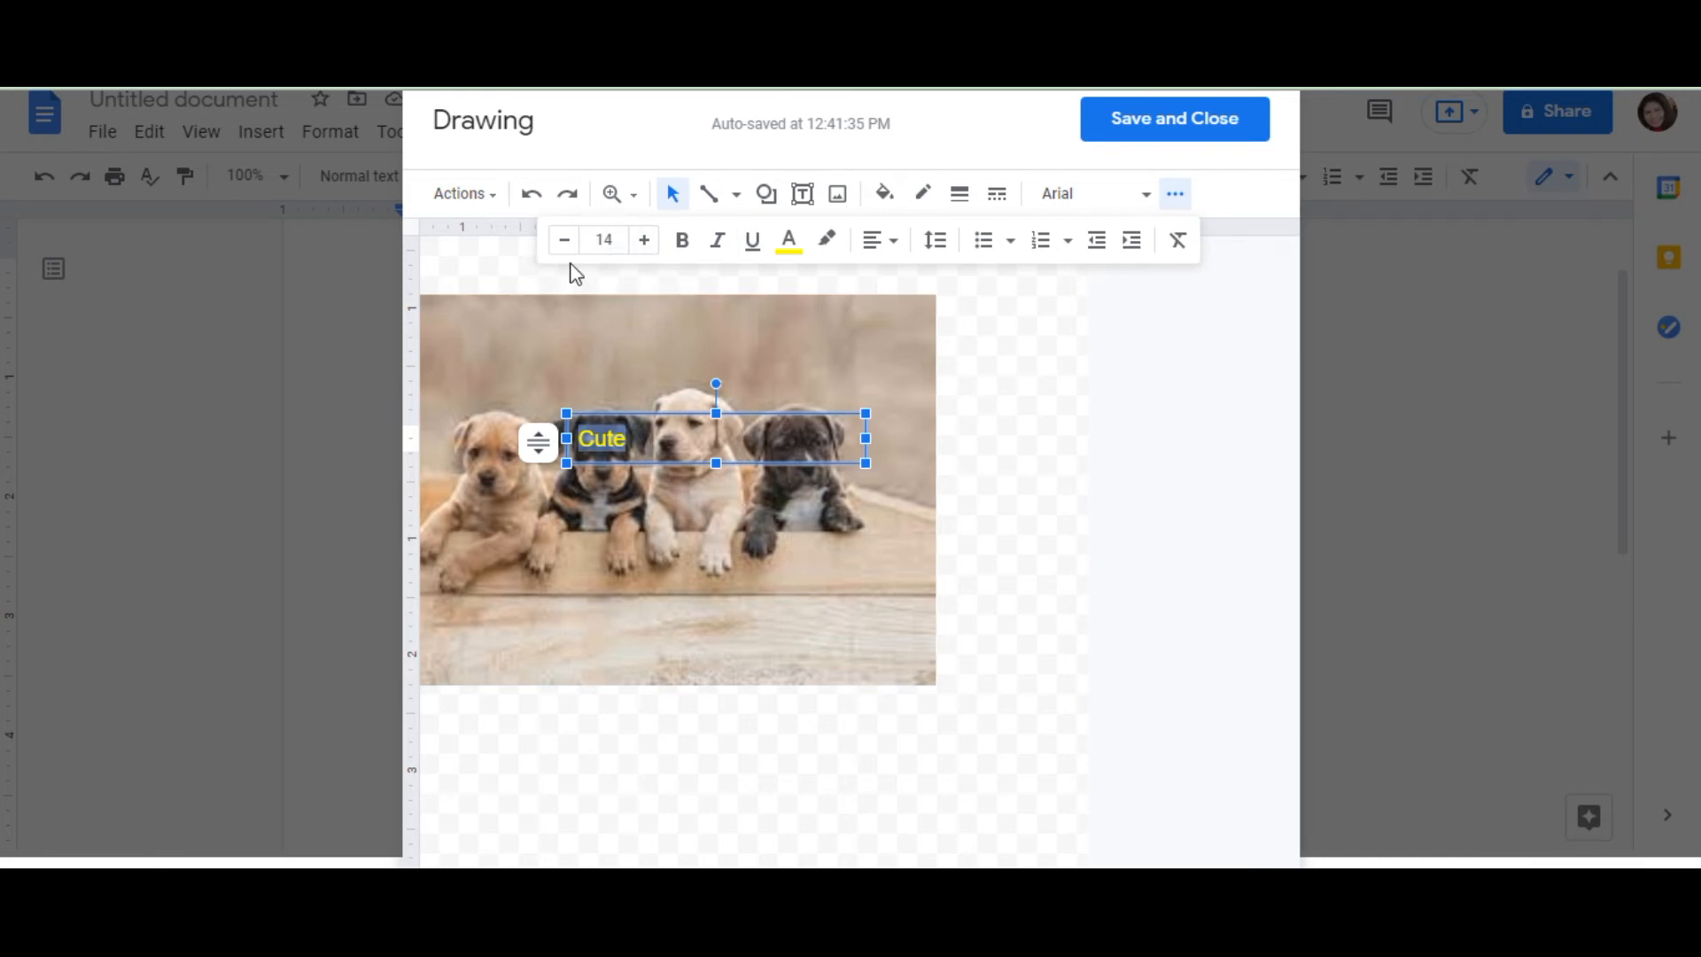
# Increase the font size of "Cute" one point at a time to 21.
pyautogui.click(645, 240)
pyautogui.click(644, 241)
pyautogui.click(645, 241)
pyautogui.click(644, 241)
pyautogui.click(645, 241)
pyautogui.click(644, 241)
pyautogui.click(645, 241)
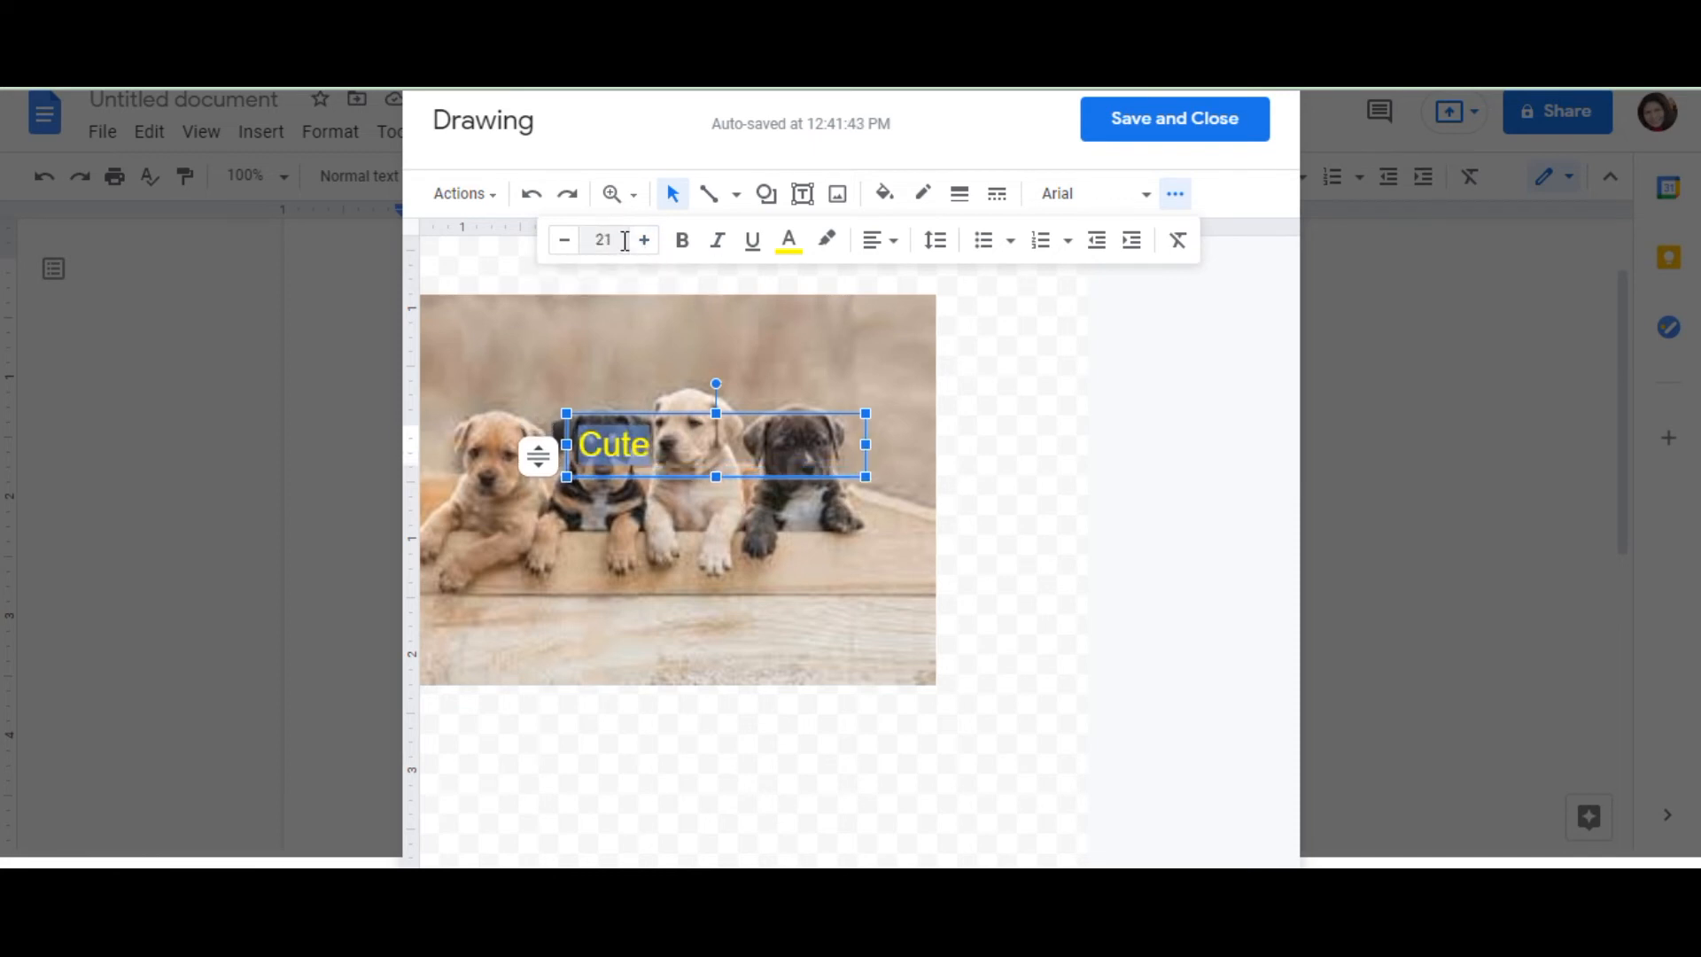
# Set the font size of "Cute" to 72.
pyautogui.click(602, 239)
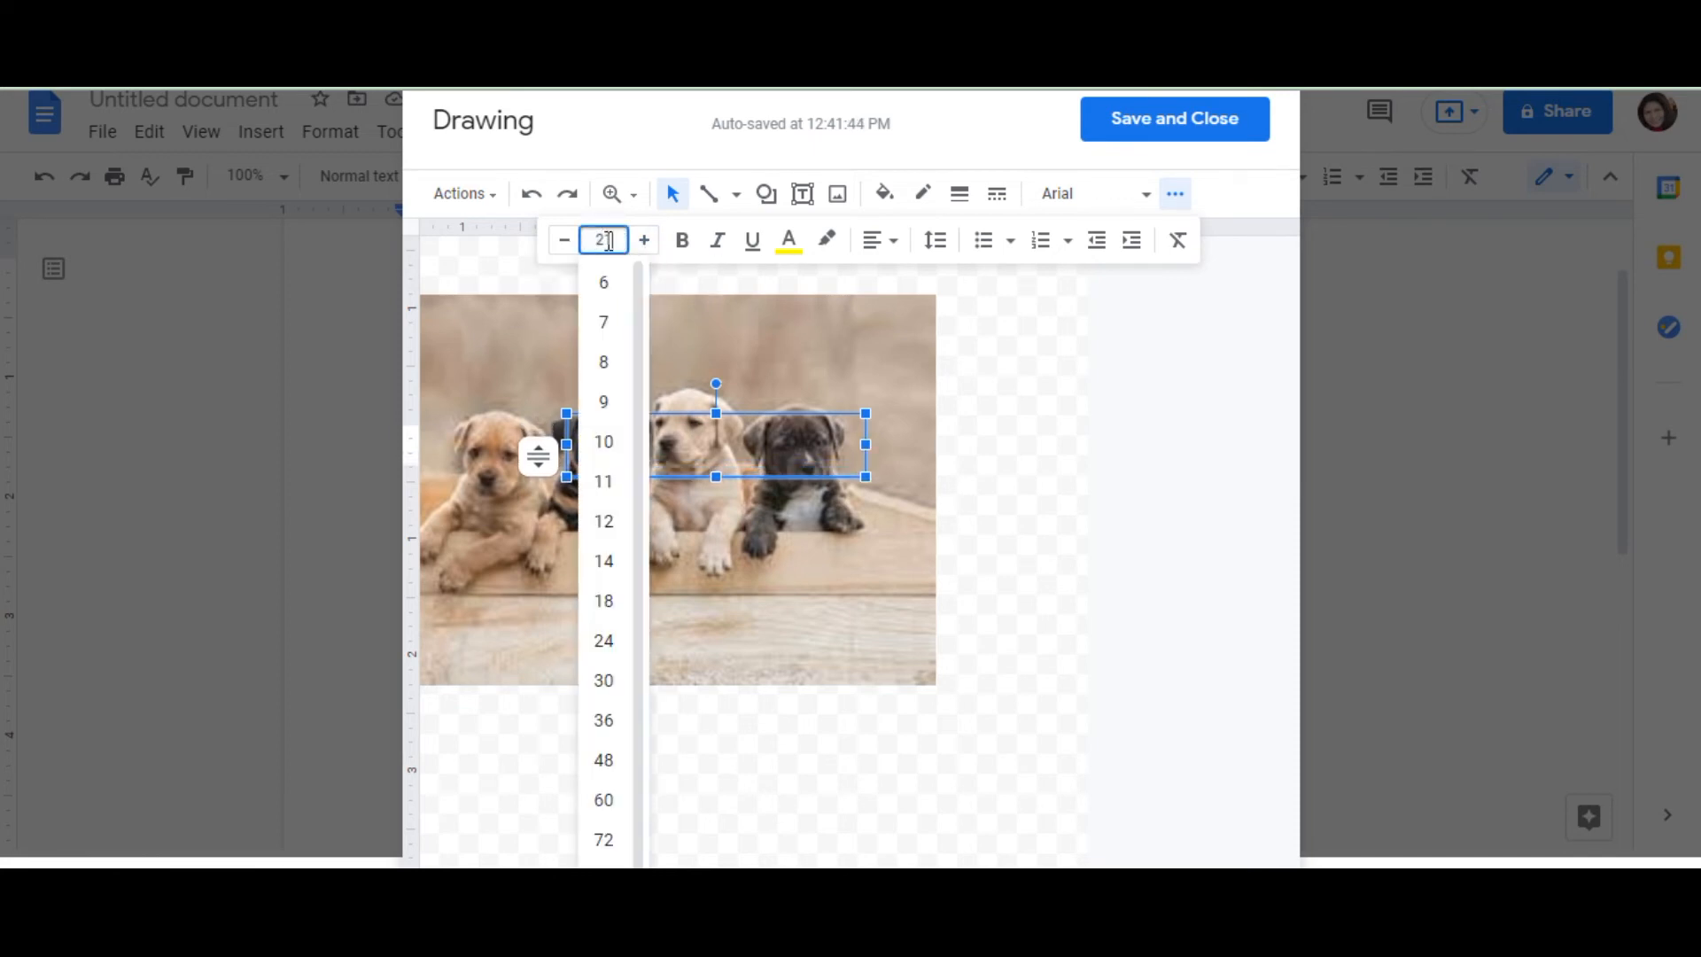
pyautogui.click(589, 246)
pyautogui.click(593, 245)
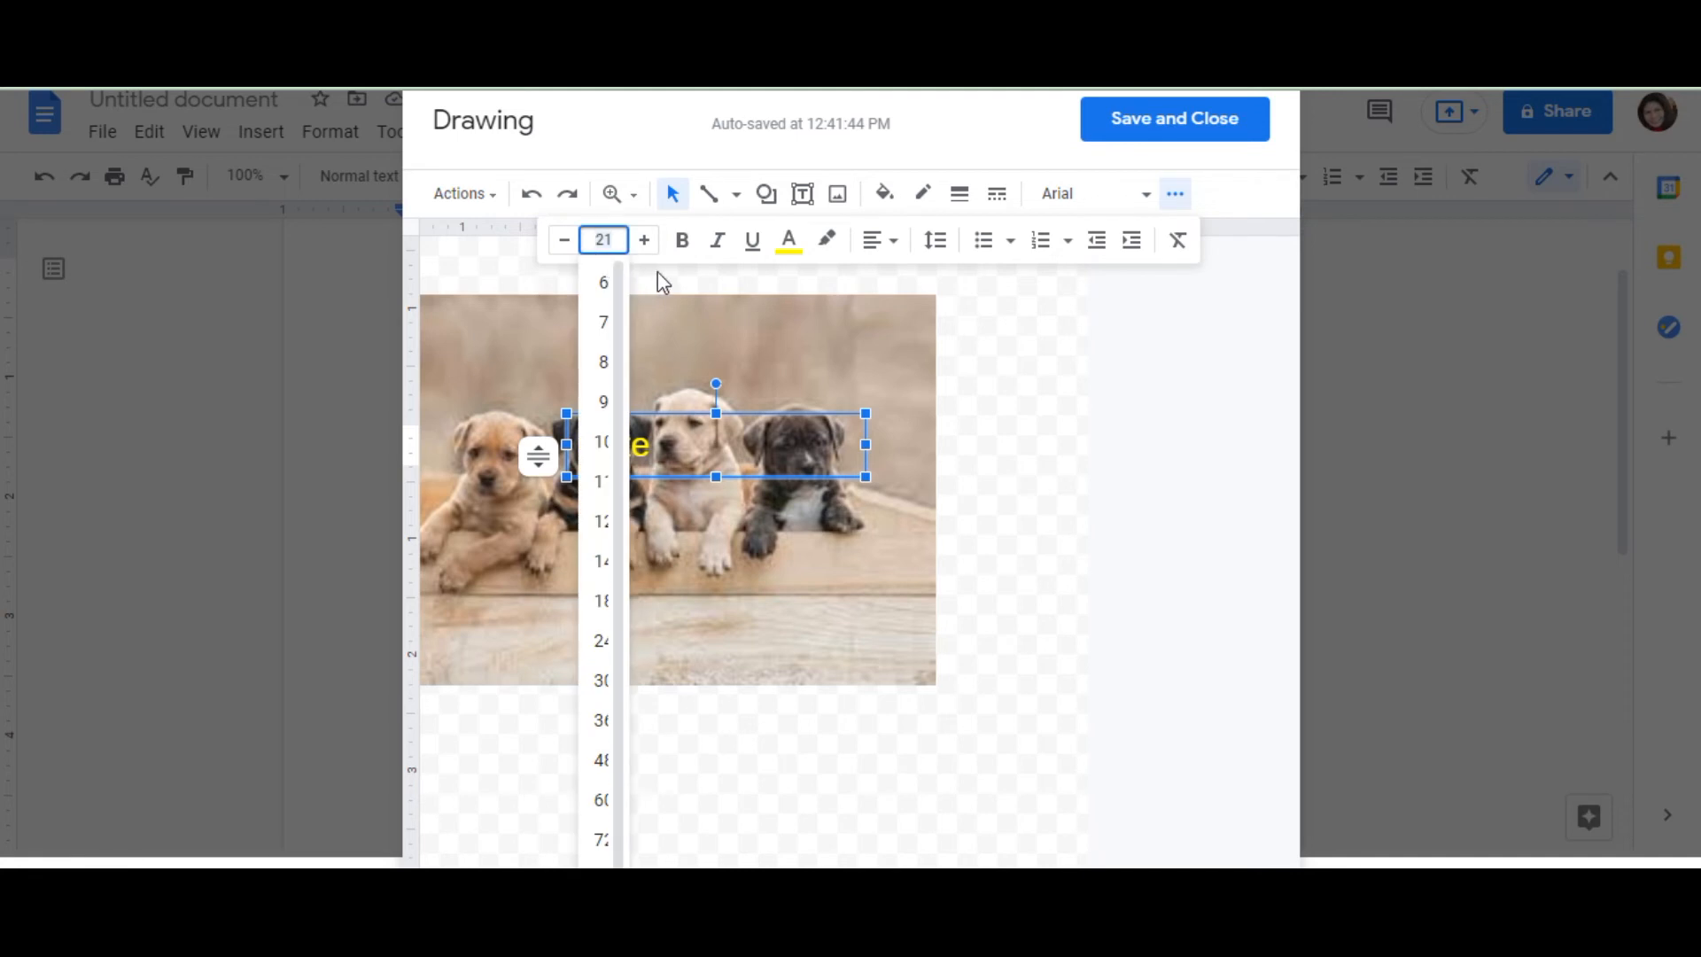
pyautogui.moveTo(621, 631); pyautogui.dragTo(625, 745)
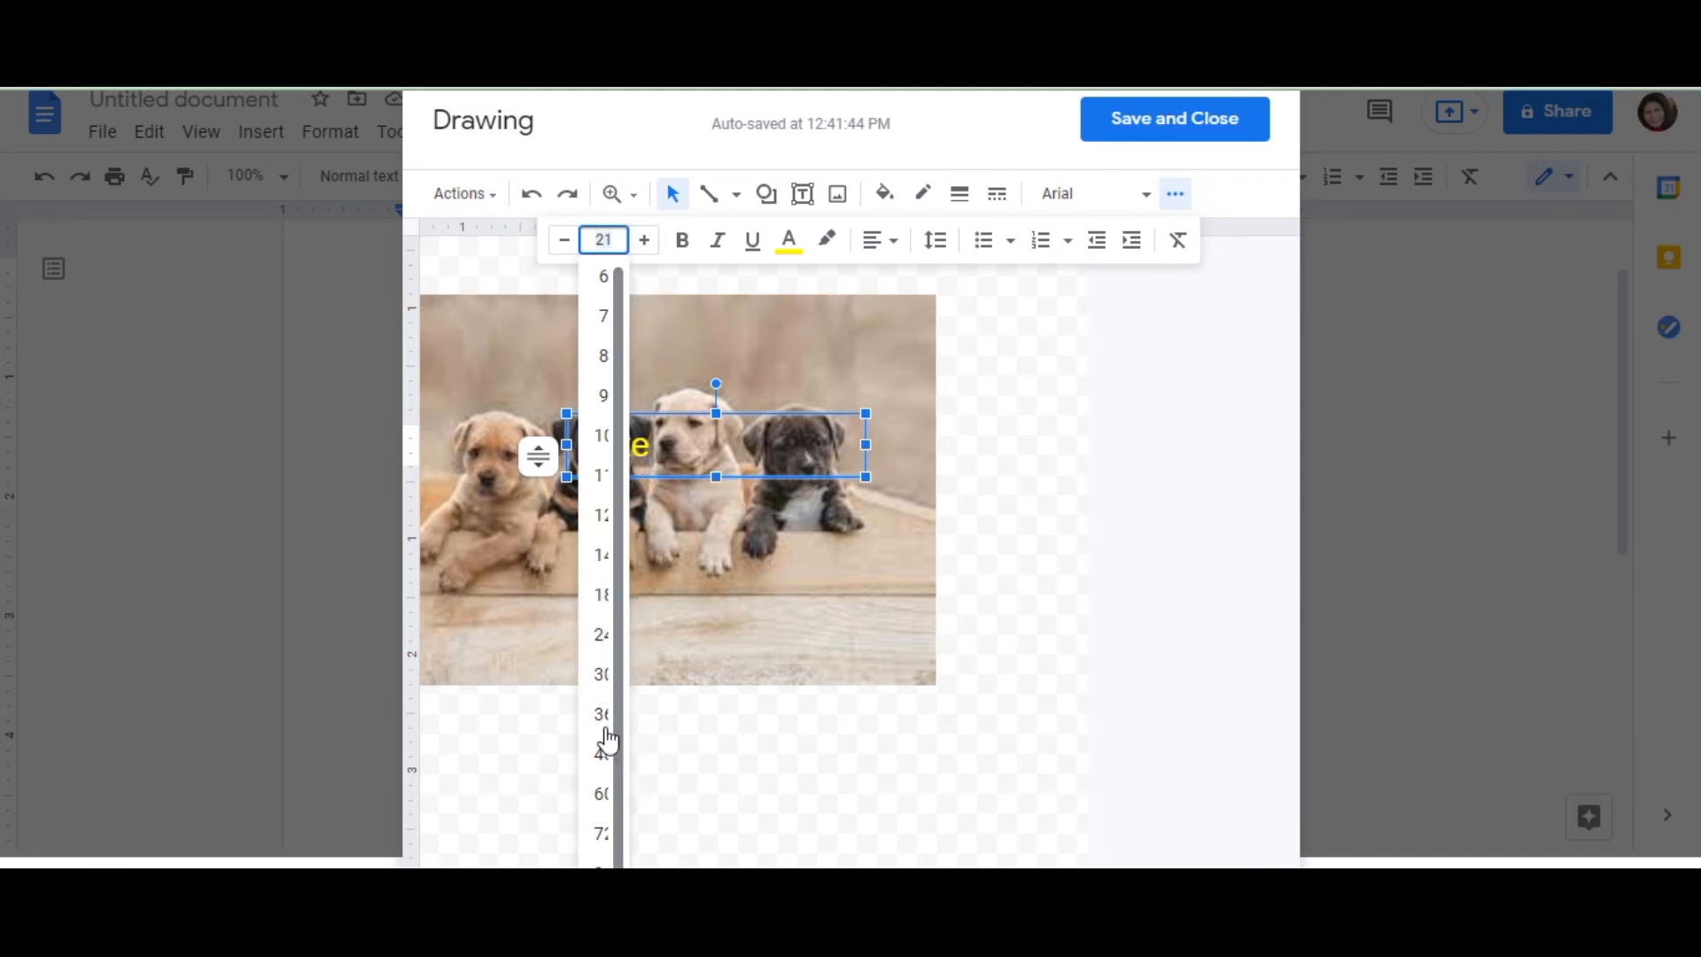
pyautogui.click(590, 830)
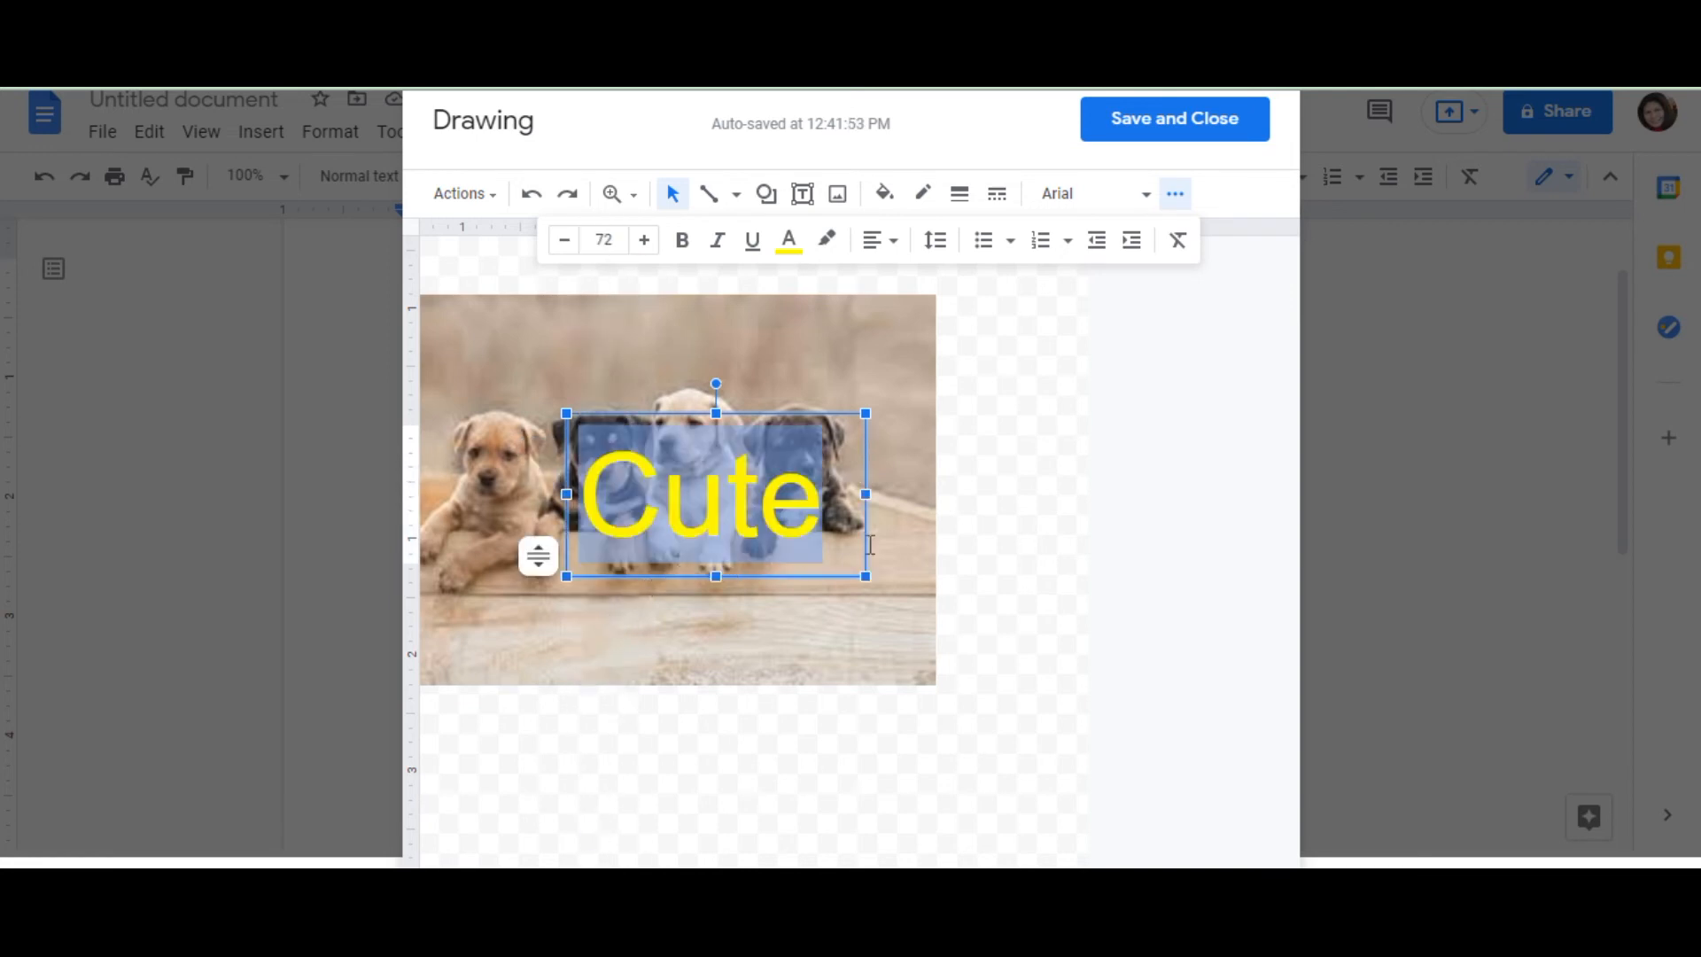
# Reposition the "Cute" text box near the upper middle of the photo, then save and close the drawing.
pyautogui.moveTo(739, 416); pyautogui.dragTo(688, 335)
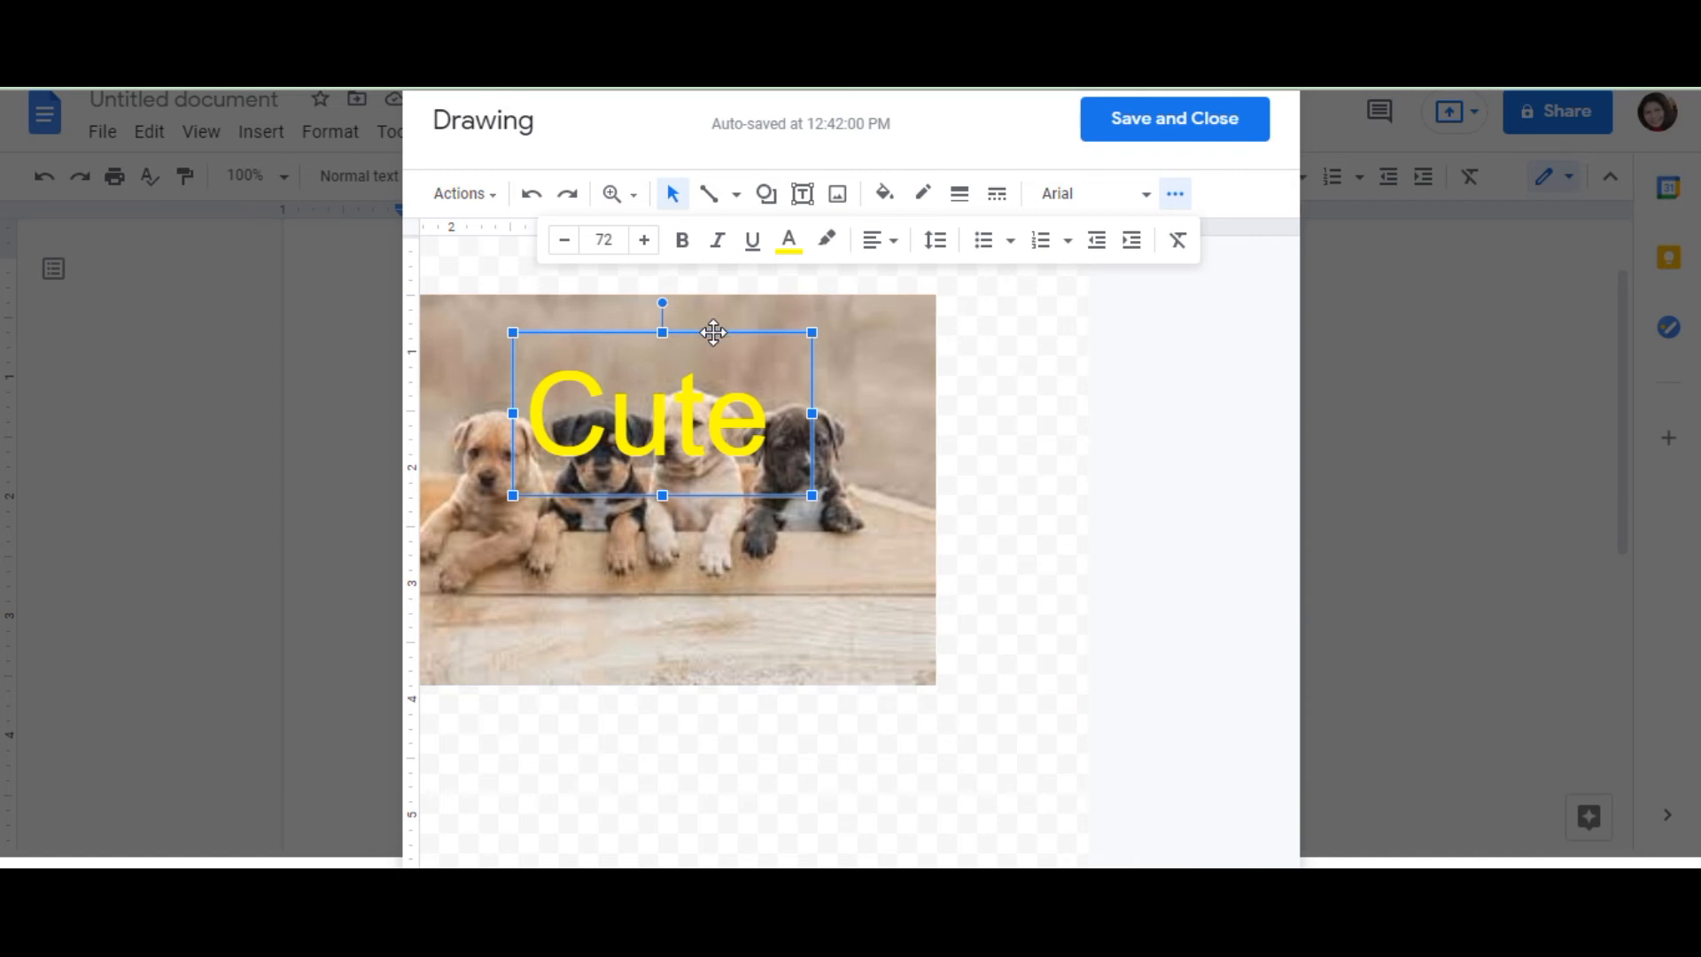
pyautogui.moveTo(714, 333); pyautogui.dragTo(752, 325)
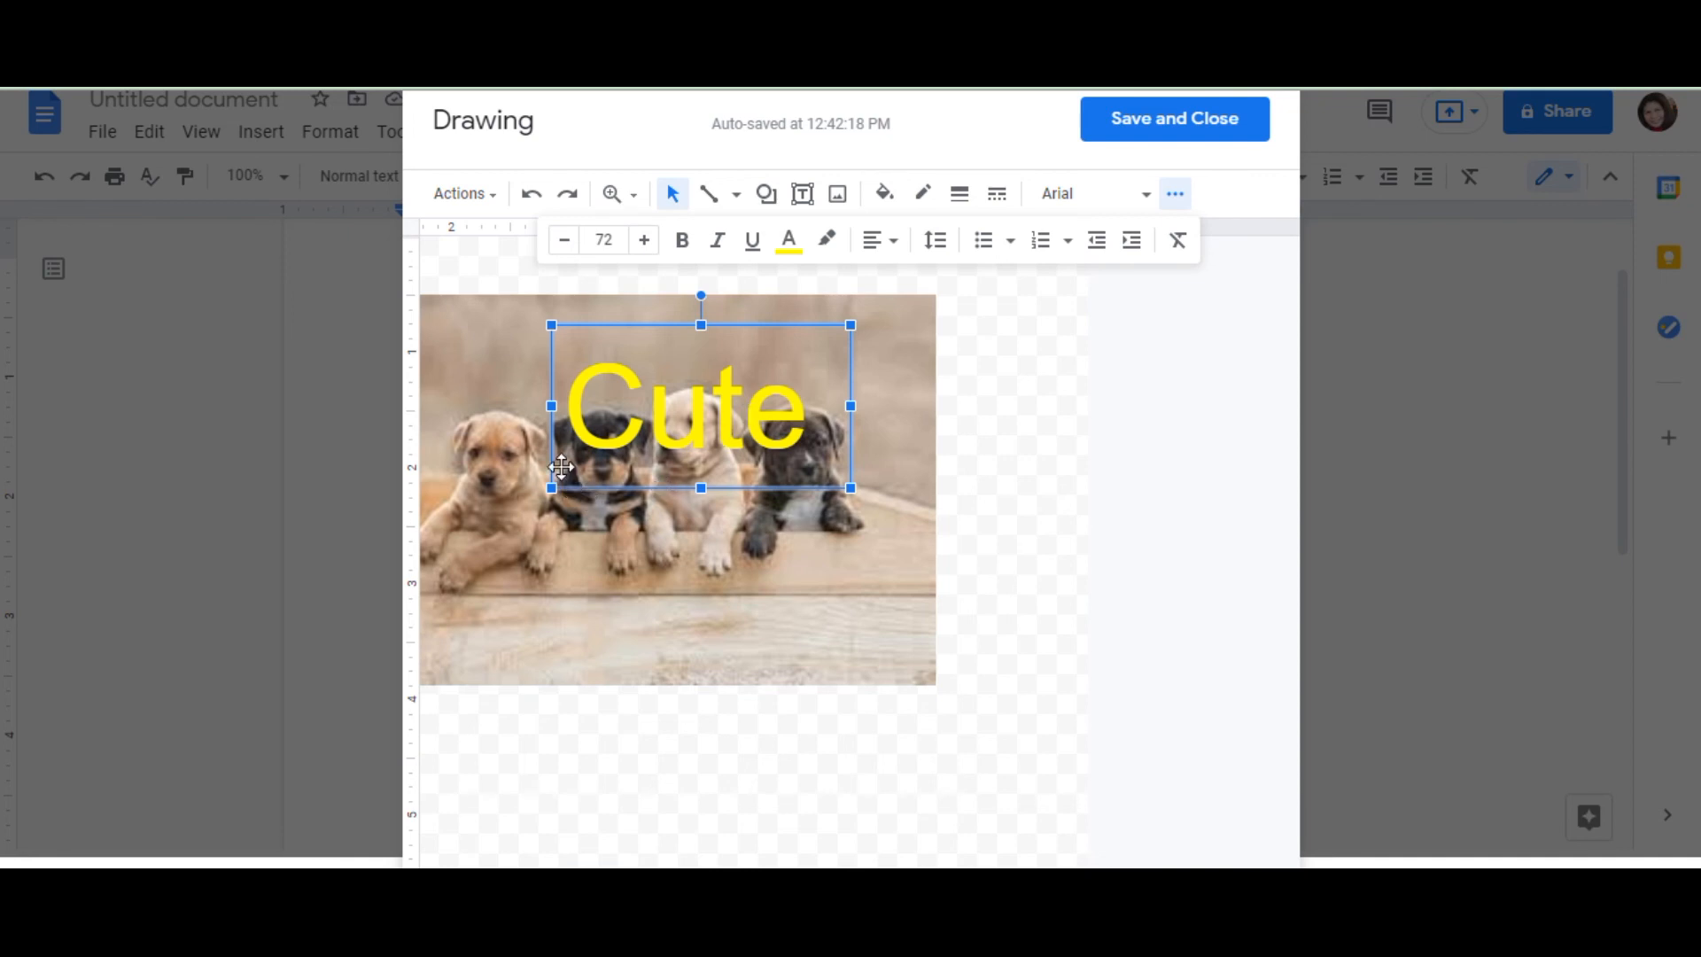
pyautogui.moveTo(748, 326); pyautogui.dragTo(728, 320)
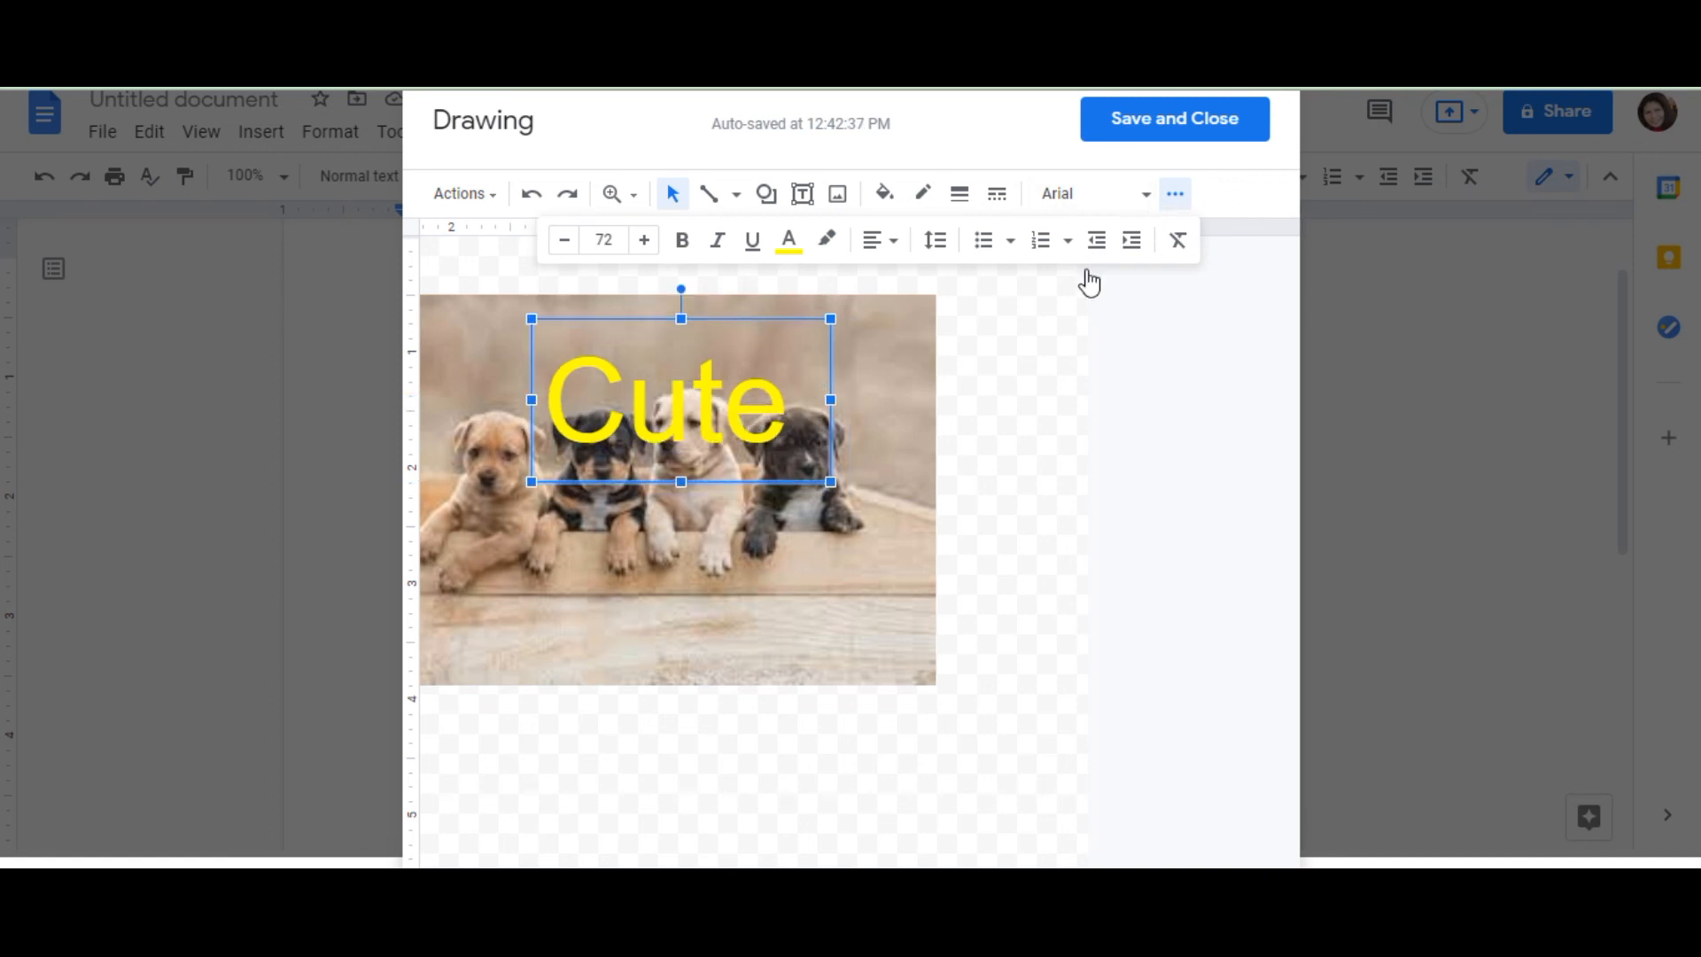
pyautogui.click(1160, 129)
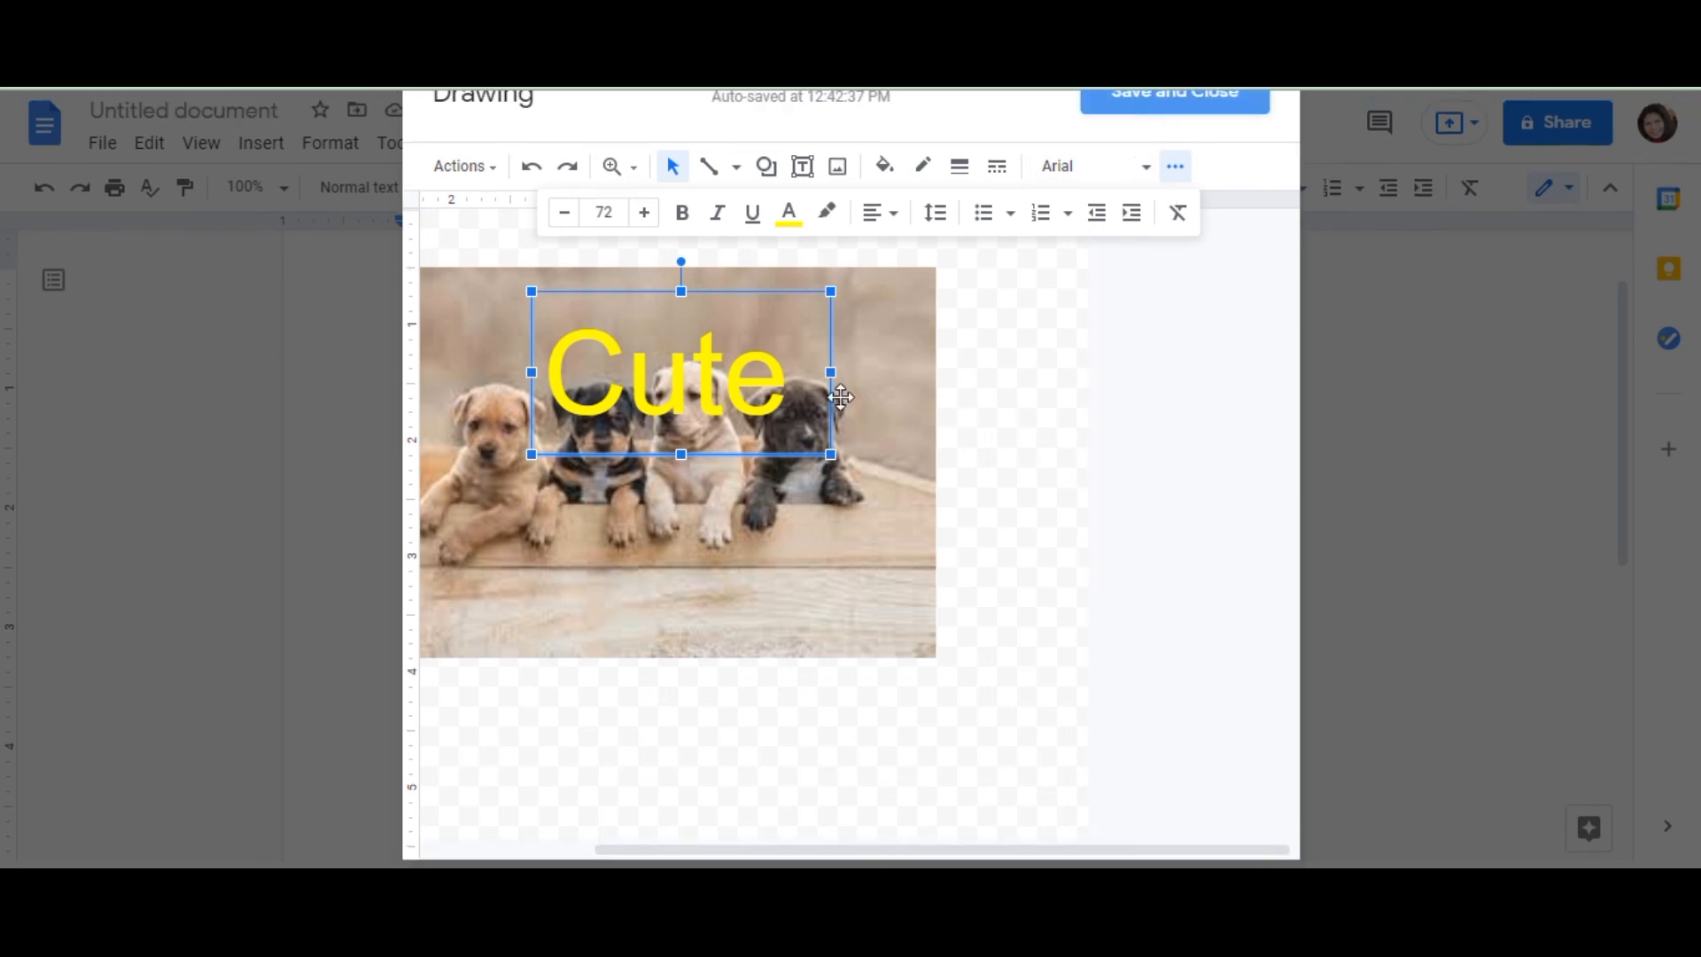